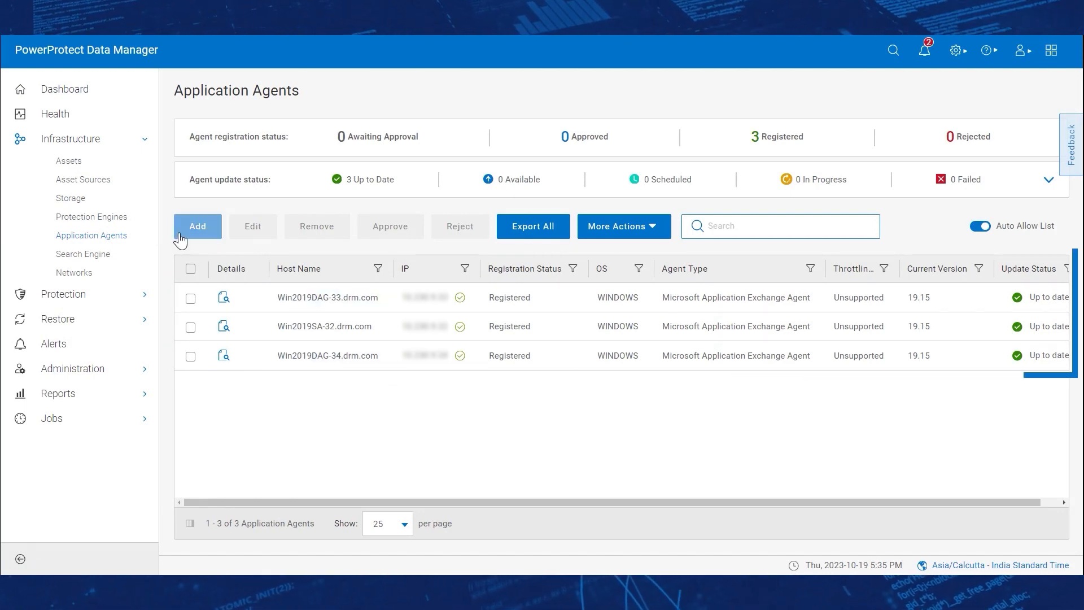
# Step: Review the registered Exchange asset sources and look through the list of discovered Exchange databases
pyautogui.click(98, 184)
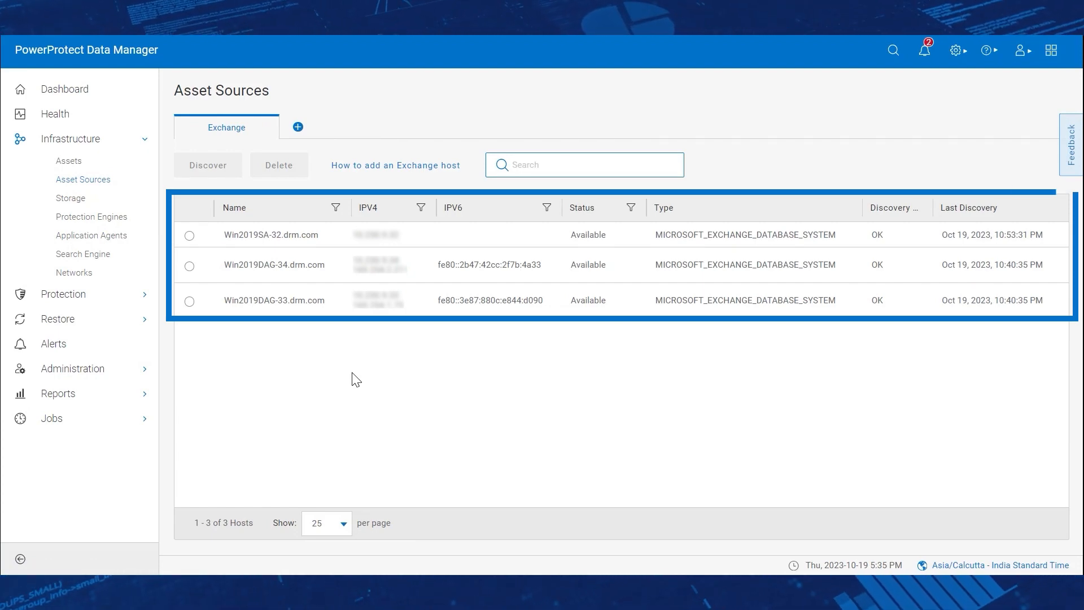
pyautogui.click(118, 162)
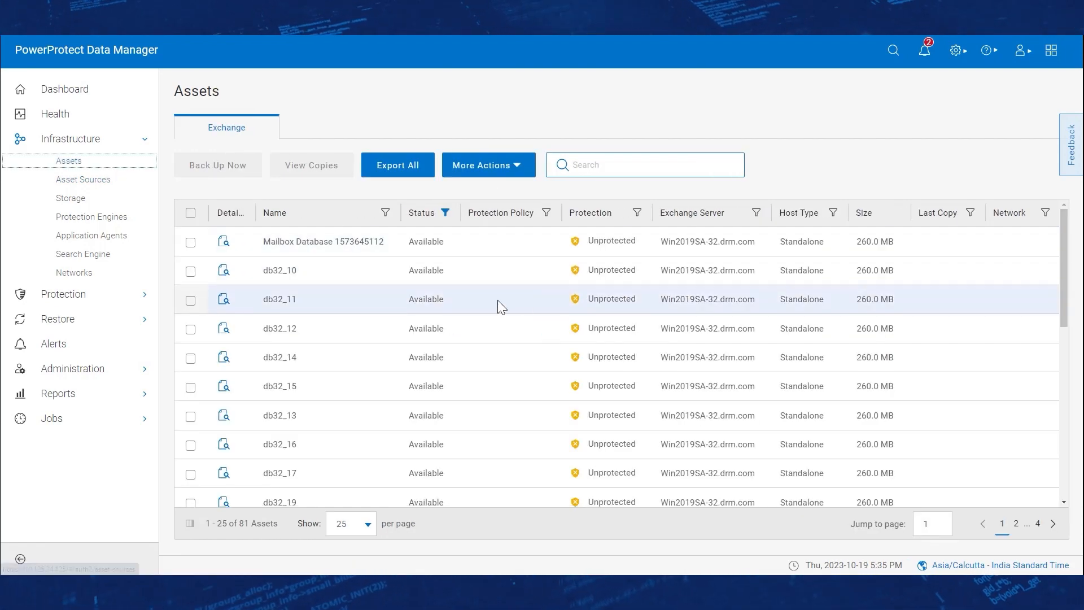
pyautogui.scroll(-5, 581, 313)
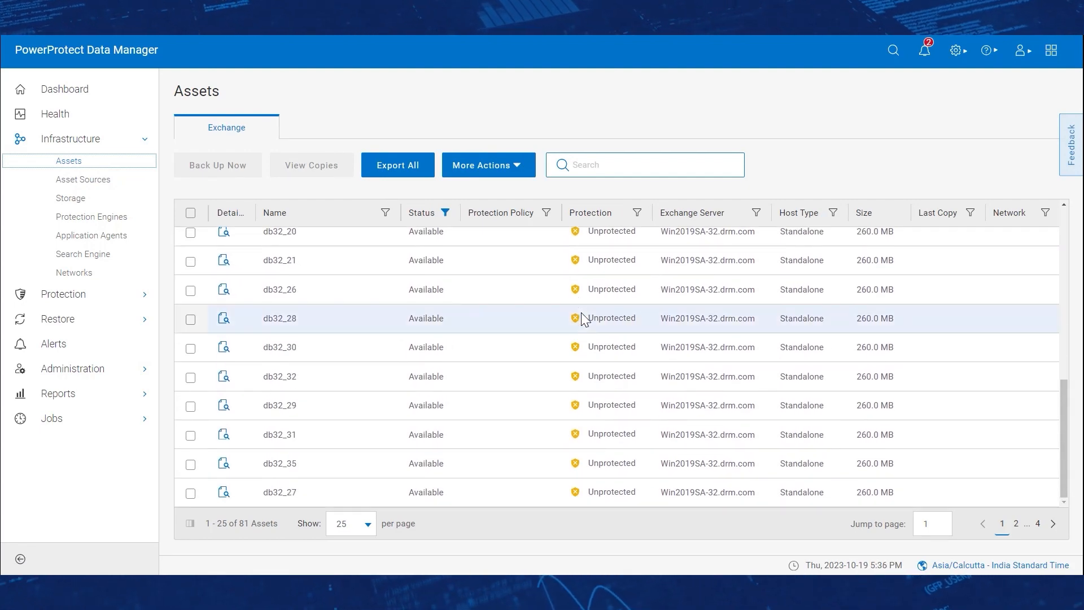
pyautogui.scroll(5, 583, 317)
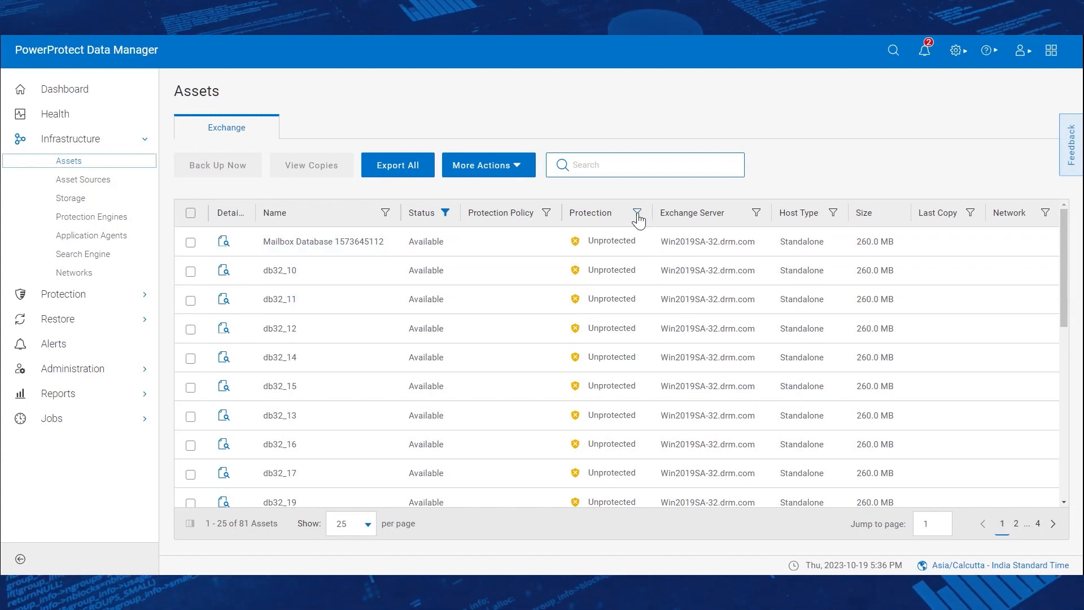
# Step: Filter the Exchange assets to show only protected ones and view the plc-stand protection policy
pyautogui.click(638, 214)
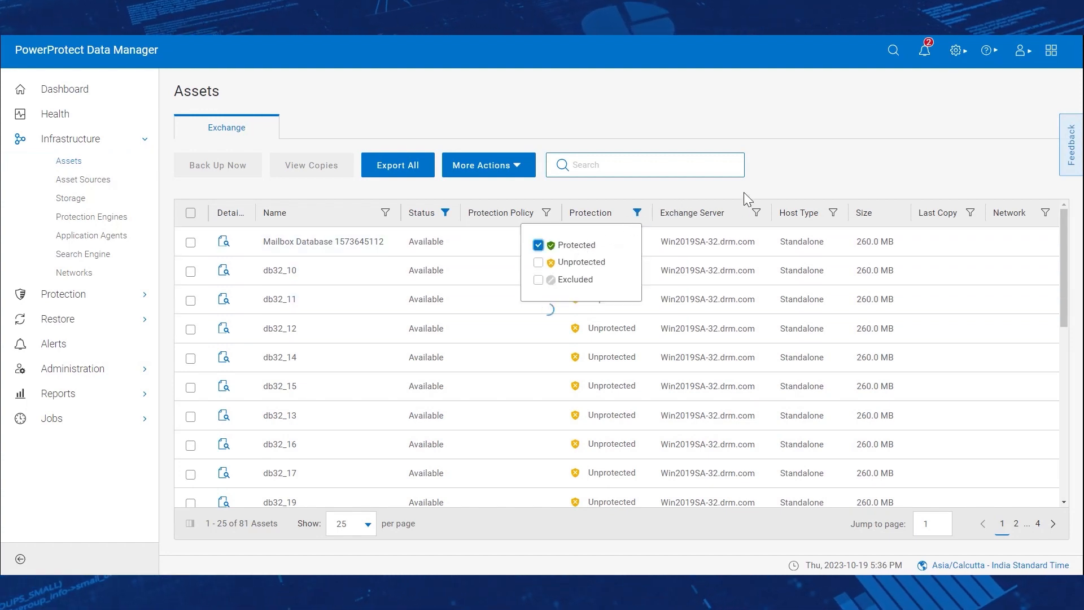
pyautogui.click(794, 182)
pyautogui.click(482, 243)
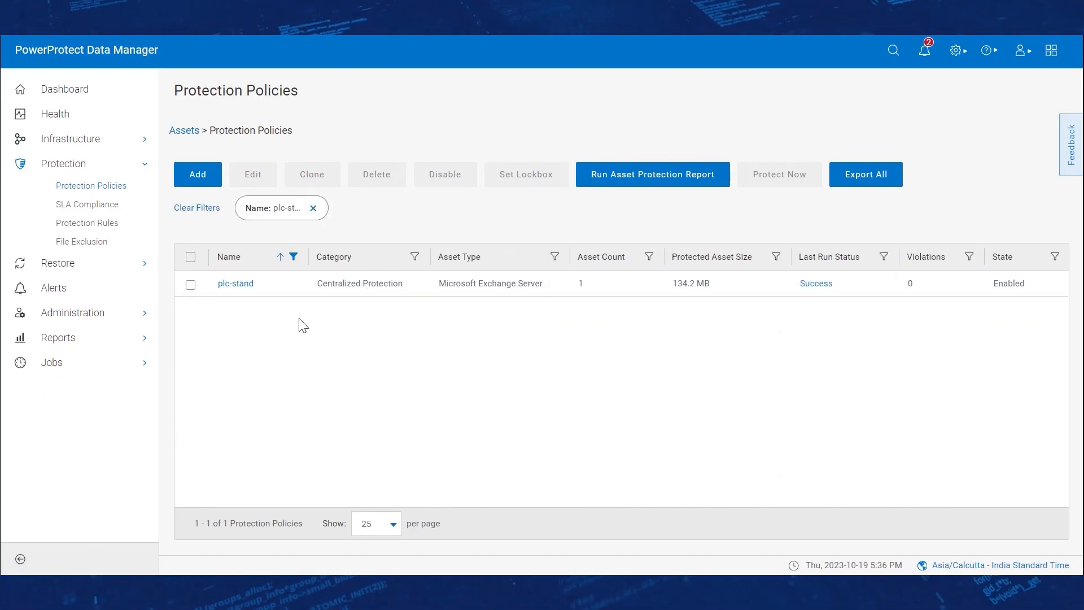
# Step: Open the list of Exchange assets available for restore
pyautogui.click(98, 263)
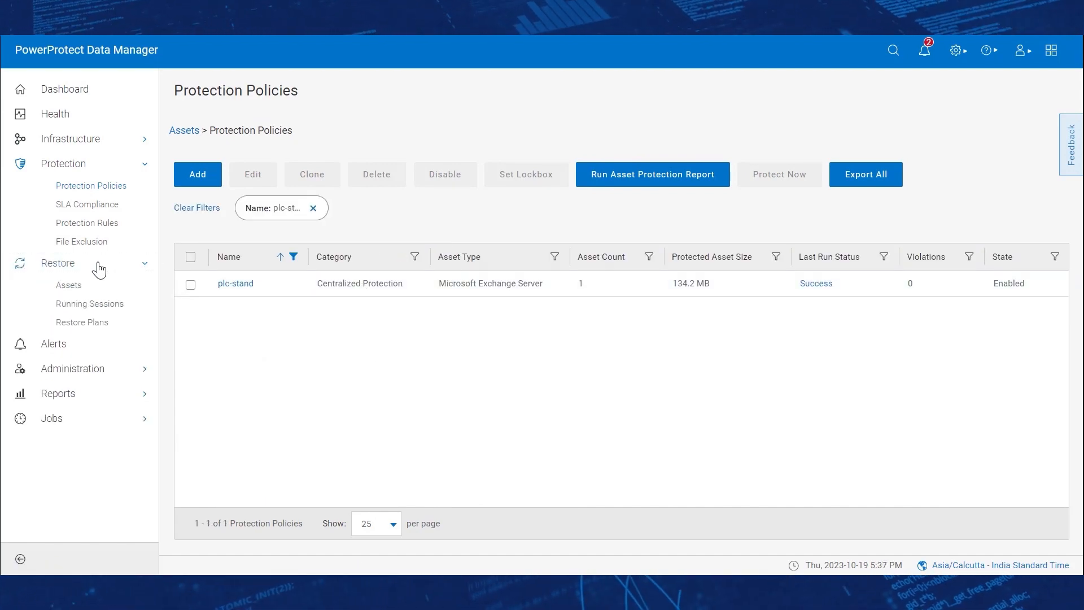
pyautogui.click(76, 284)
pyautogui.click(190, 242)
pyautogui.scroll(-2, 214, 367)
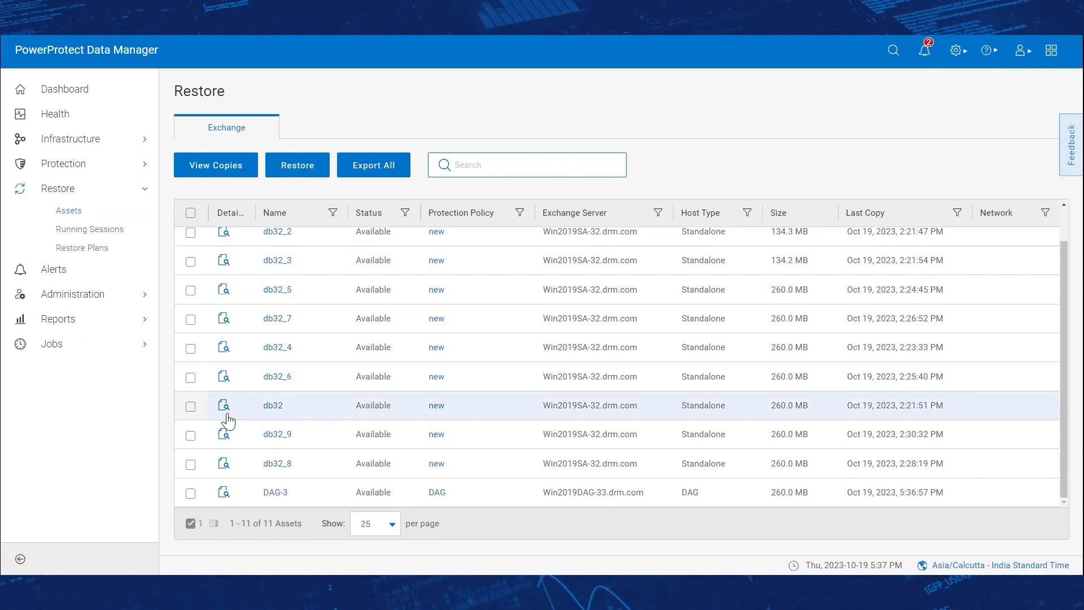
pyautogui.click(190, 492)
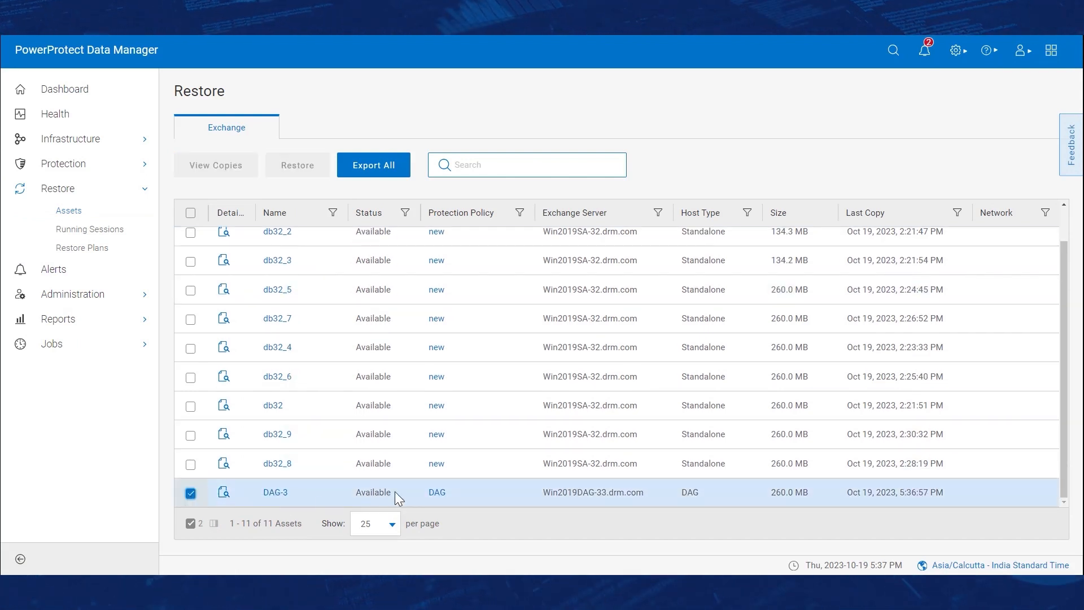
pyautogui.click(190, 492)
pyautogui.scroll(2, 316, 395)
pyautogui.click(190, 243)
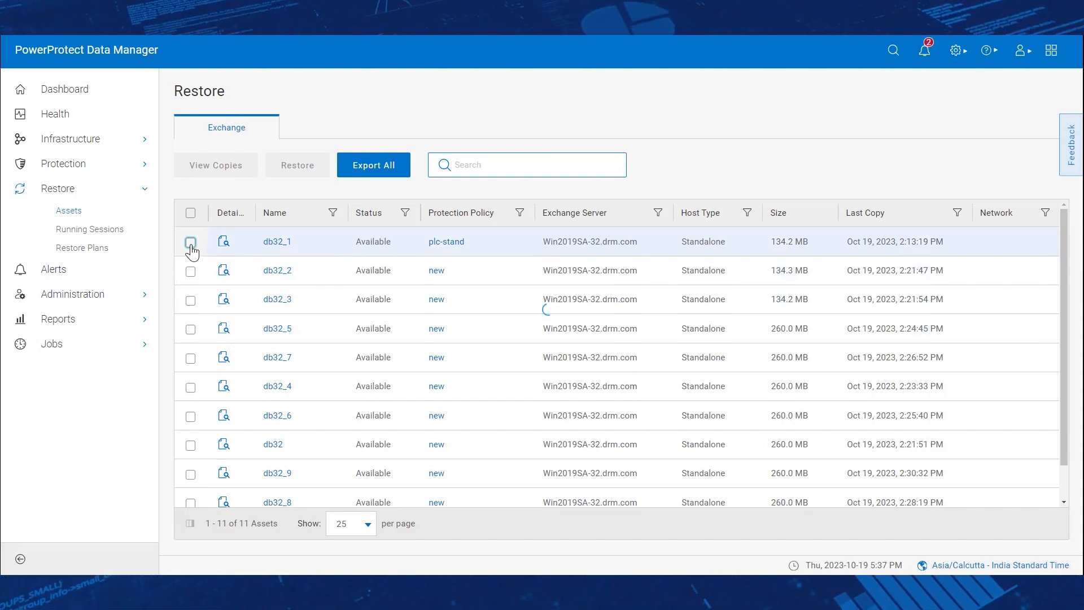
# Step: Start an Exchange restore of database db32_1 using its primary backup full copy created Oct 19, 2023, 2:13:19 PM
pyautogui.click(191, 243)
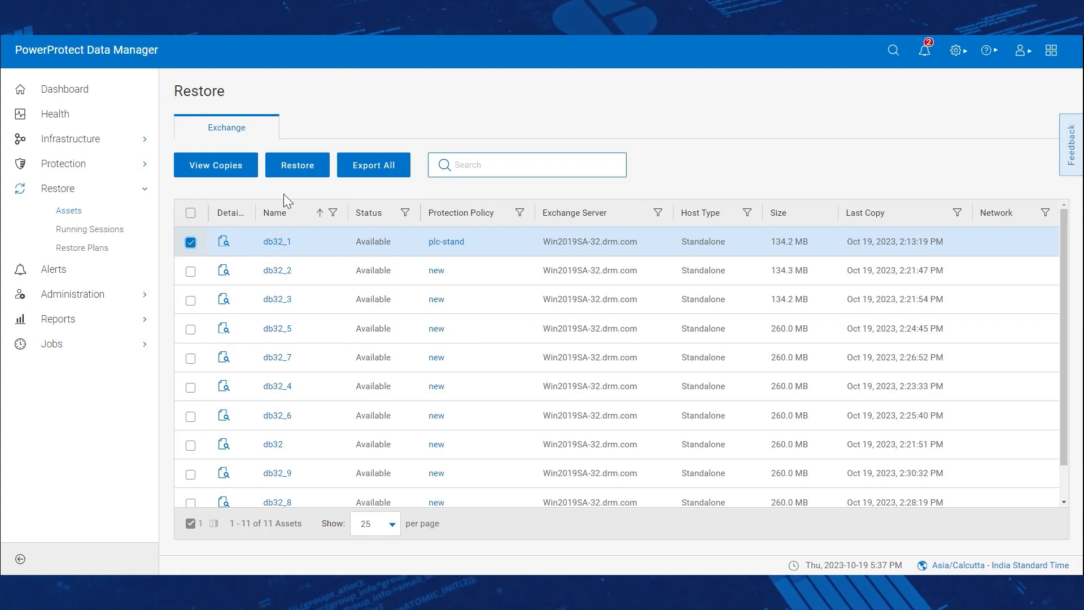
pyautogui.click(305, 172)
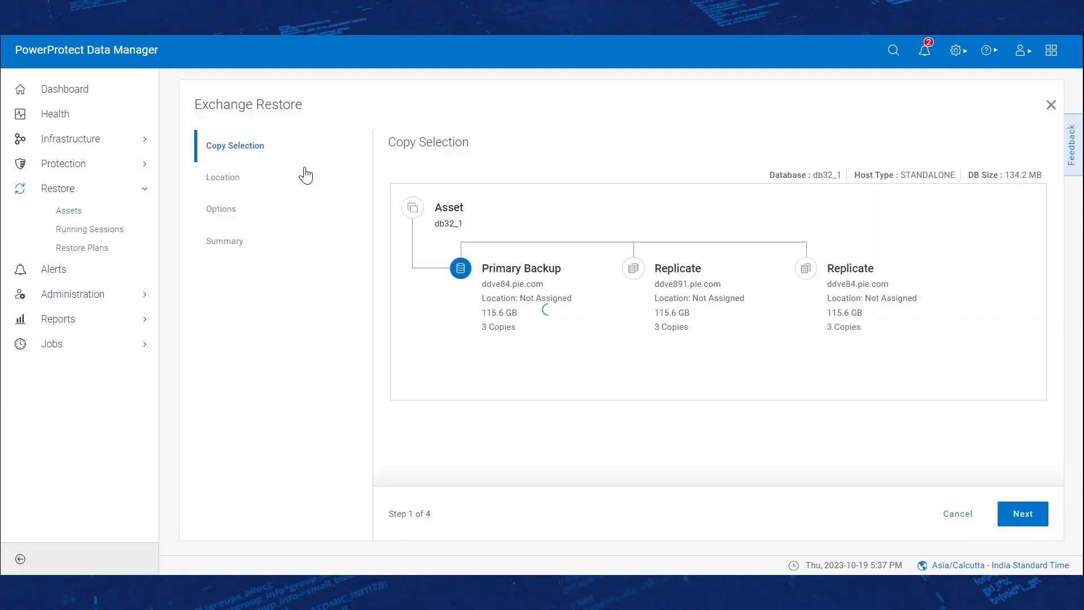
pyautogui.scroll(-1, 446, 359)
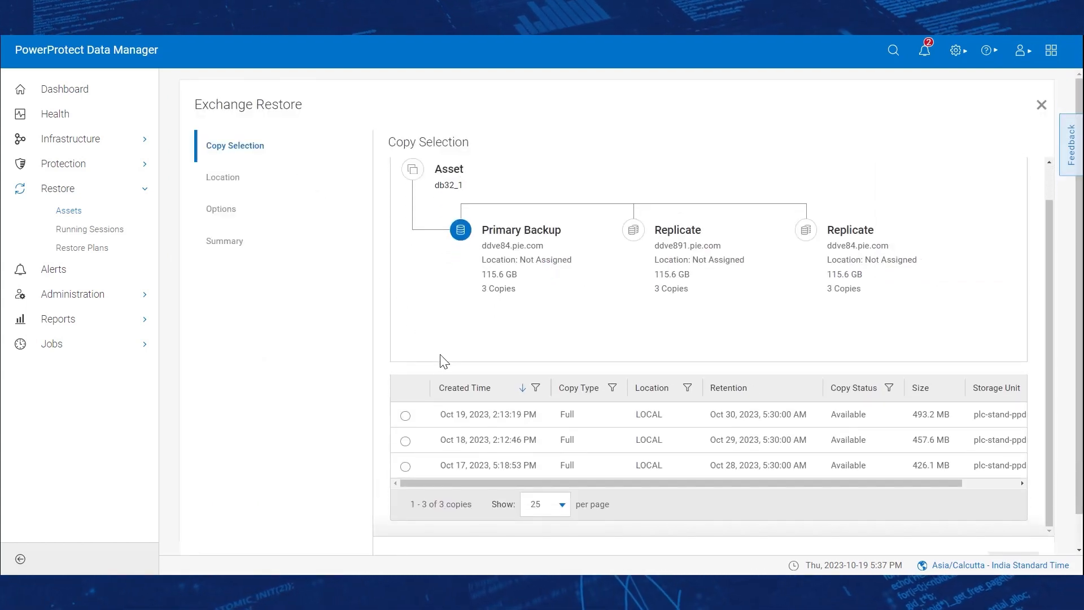
pyautogui.click(405, 415)
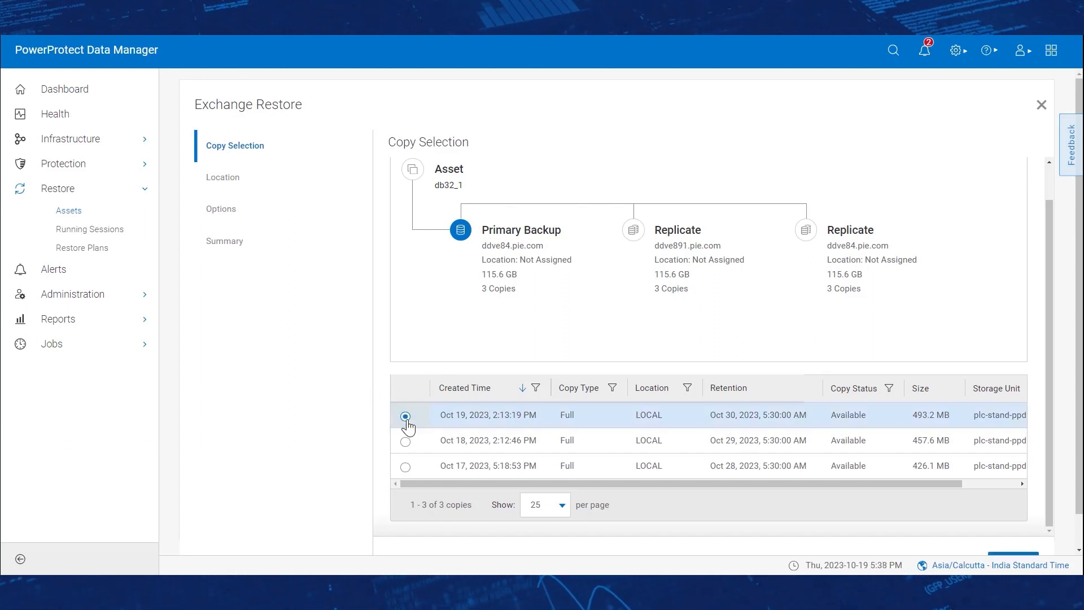
pyautogui.scroll(-1, 1070, 359)
pyautogui.click(1013, 528)
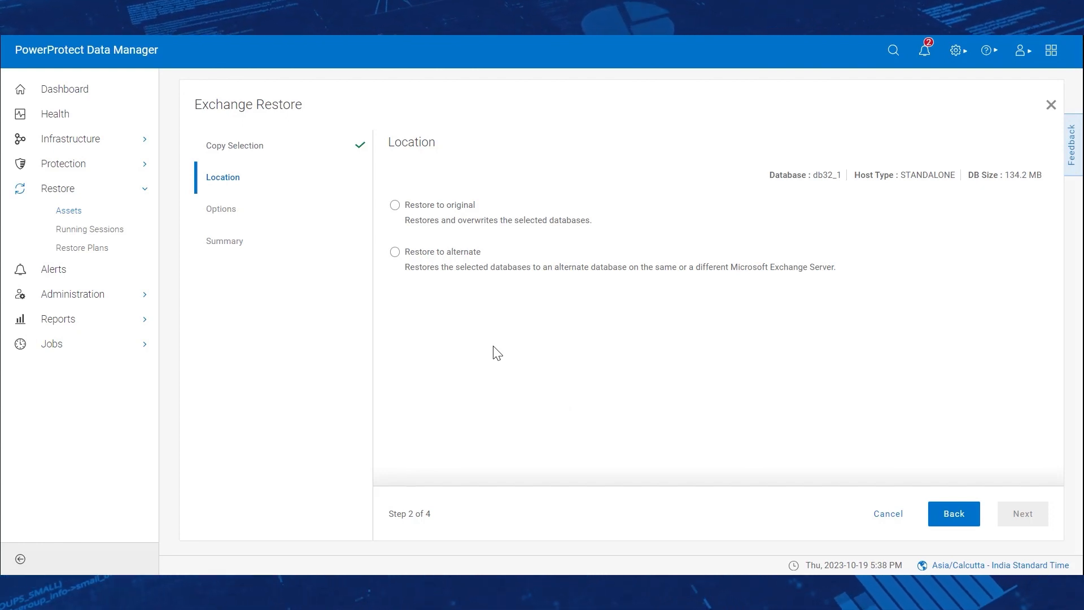
# Step: Set the restore location to the original database and continue to the restore options
pyautogui.click(396, 206)
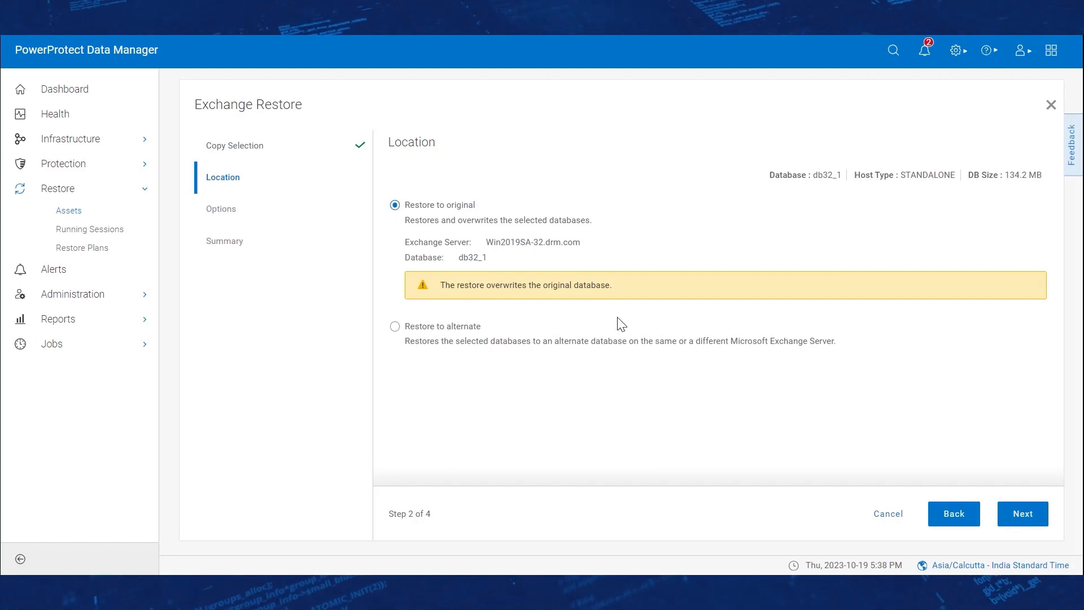
pyautogui.click(1022, 520)
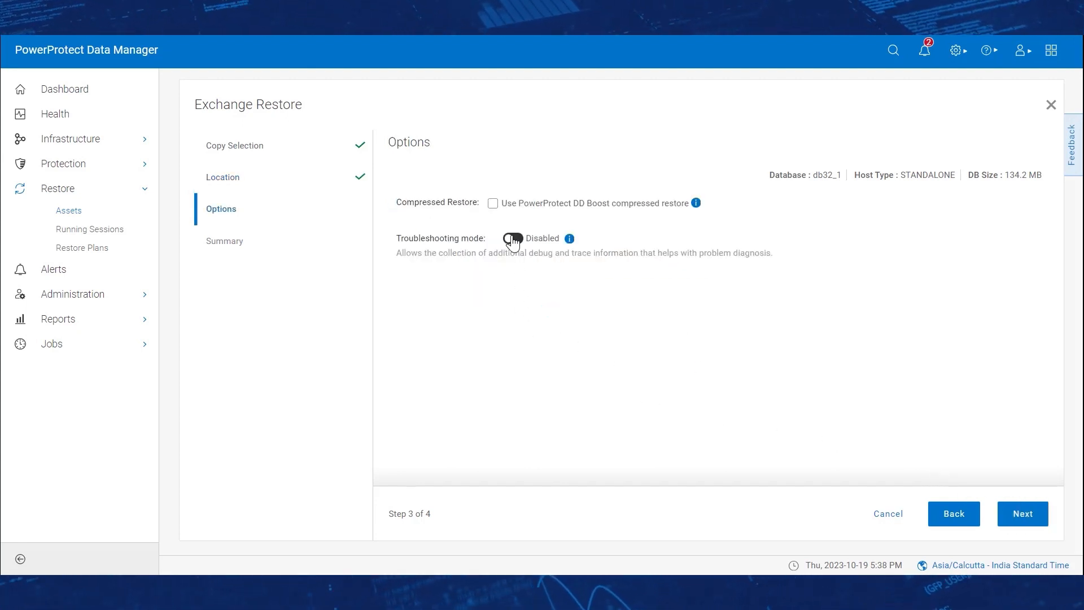
pyautogui.click(492, 204)
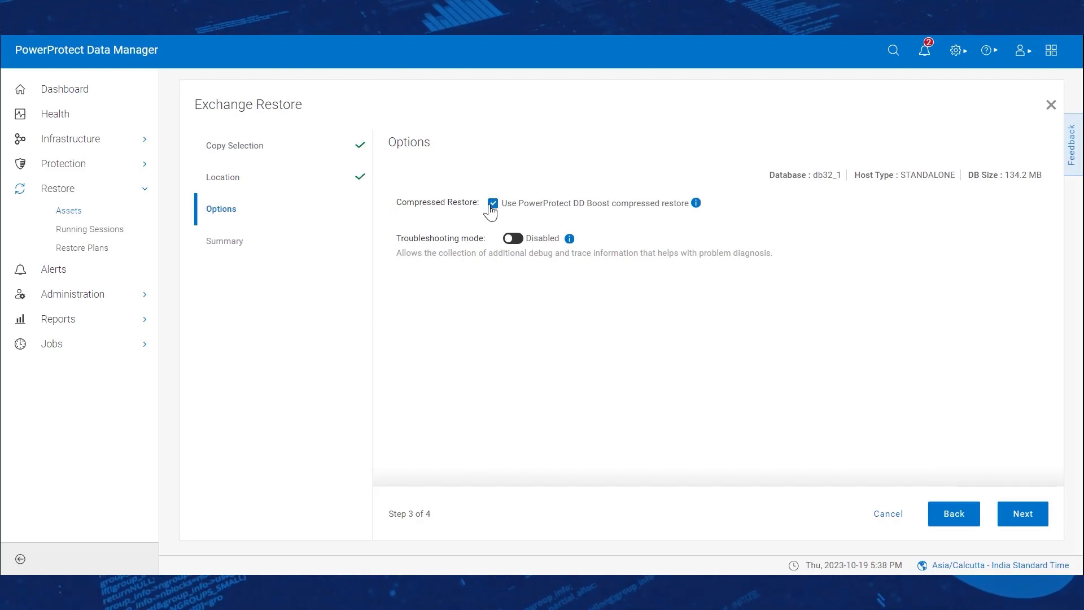
pyautogui.click(512, 240)
pyautogui.click(604, 284)
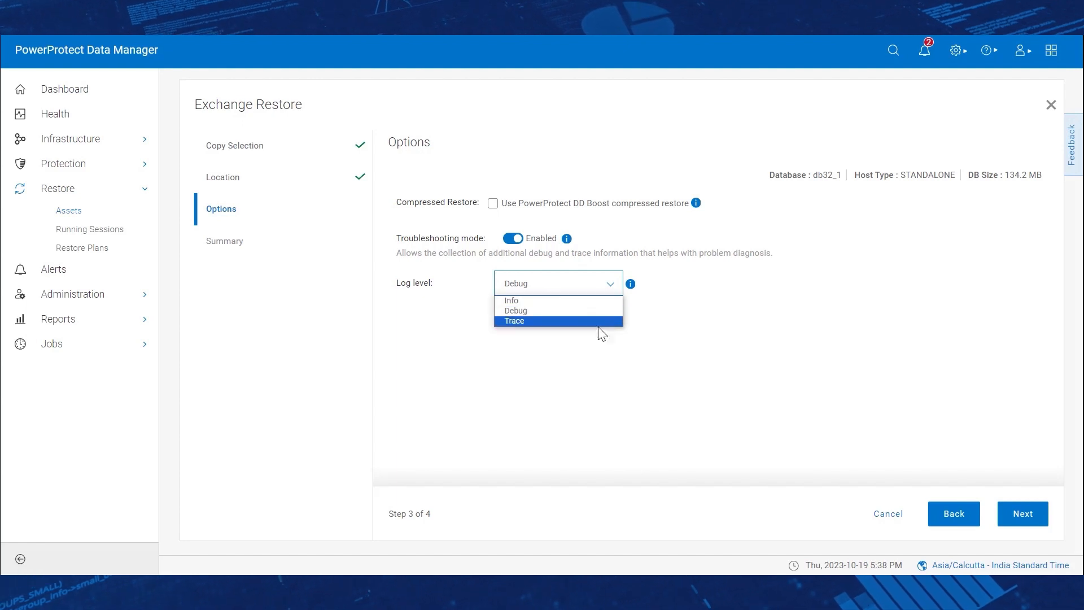
pyautogui.click(689, 331)
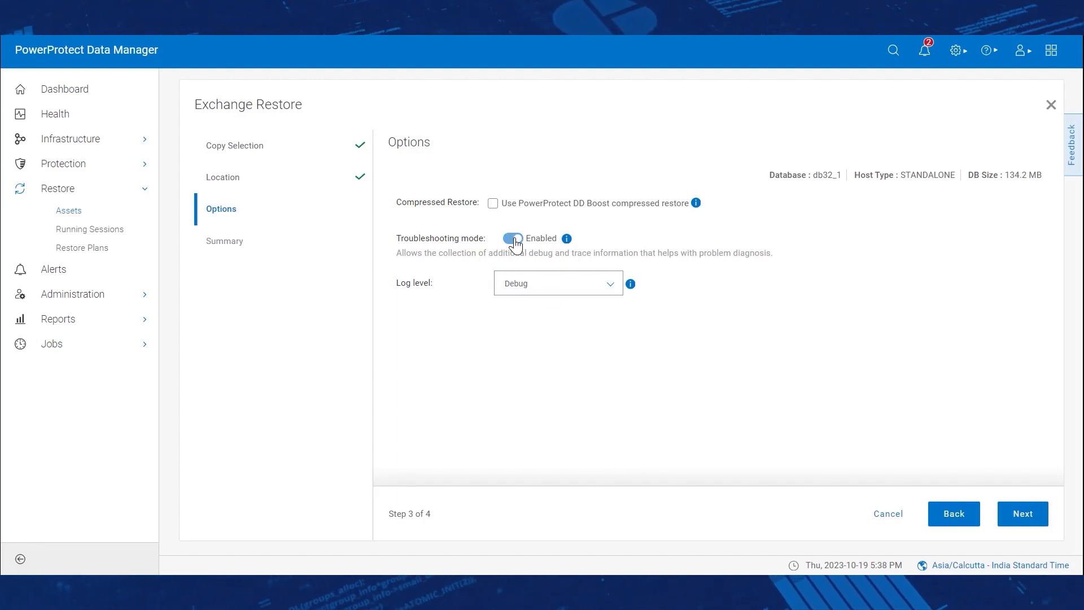
pyautogui.click(513, 239)
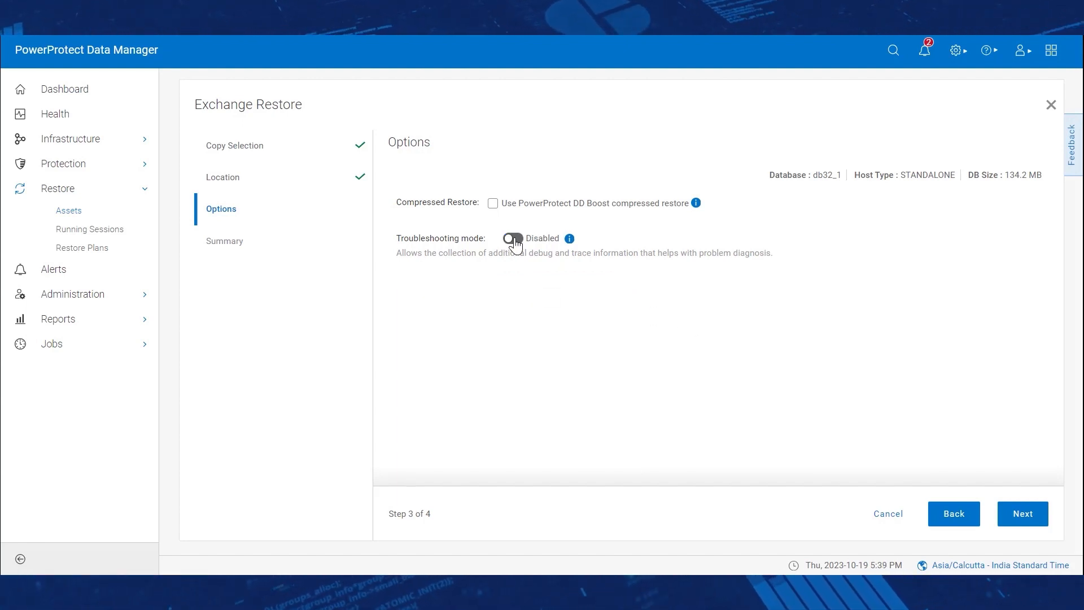
# Step: Accept the restore options and launch the restore of db32_1 from the summary
pyautogui.click(1023, 514)
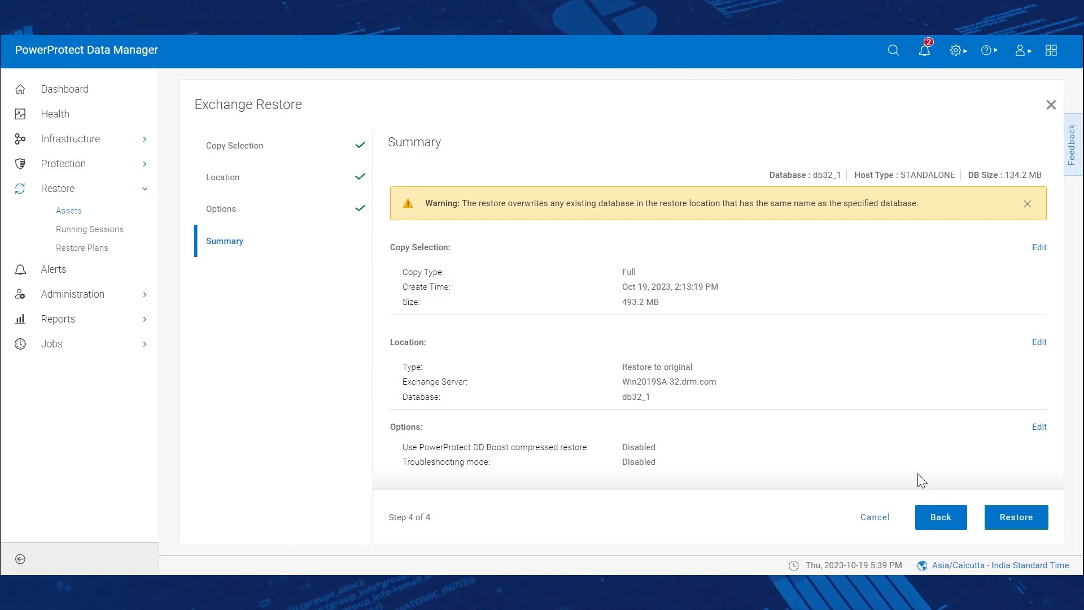
pyautogui.click(1021, 519)
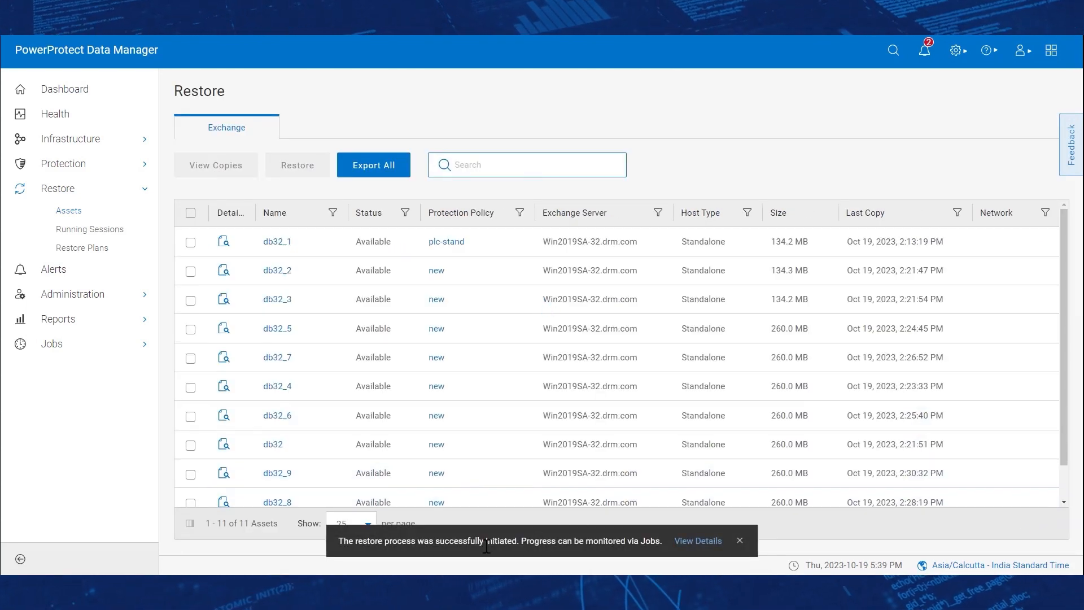
# Step: Monitor the in-progress restore job by opening its details and examining the step log for db32_1
pyautogui.click(698, 542)
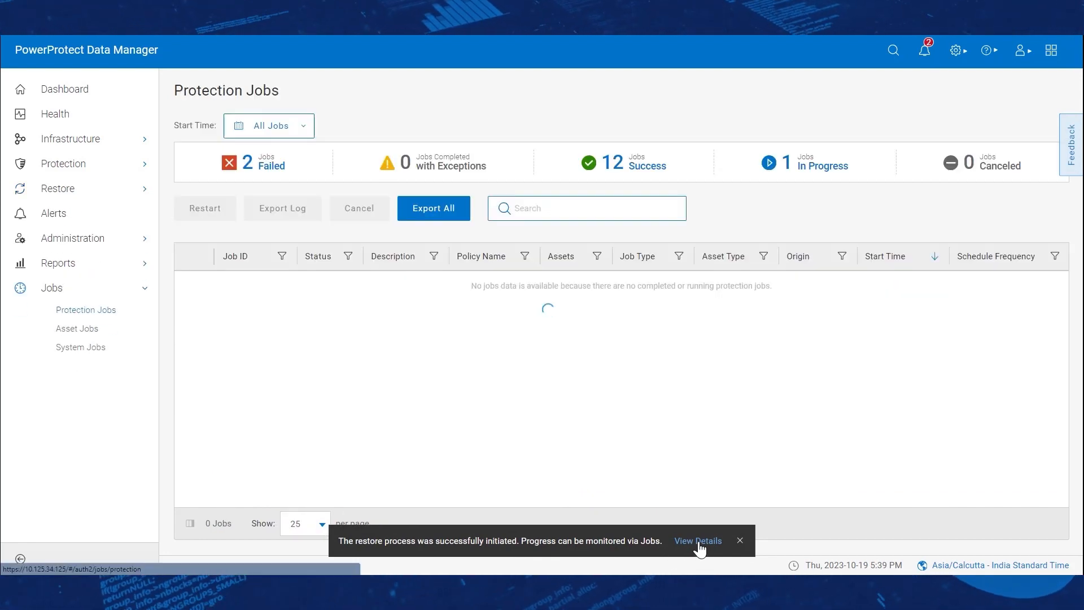
pyautogui.click(839, 178)
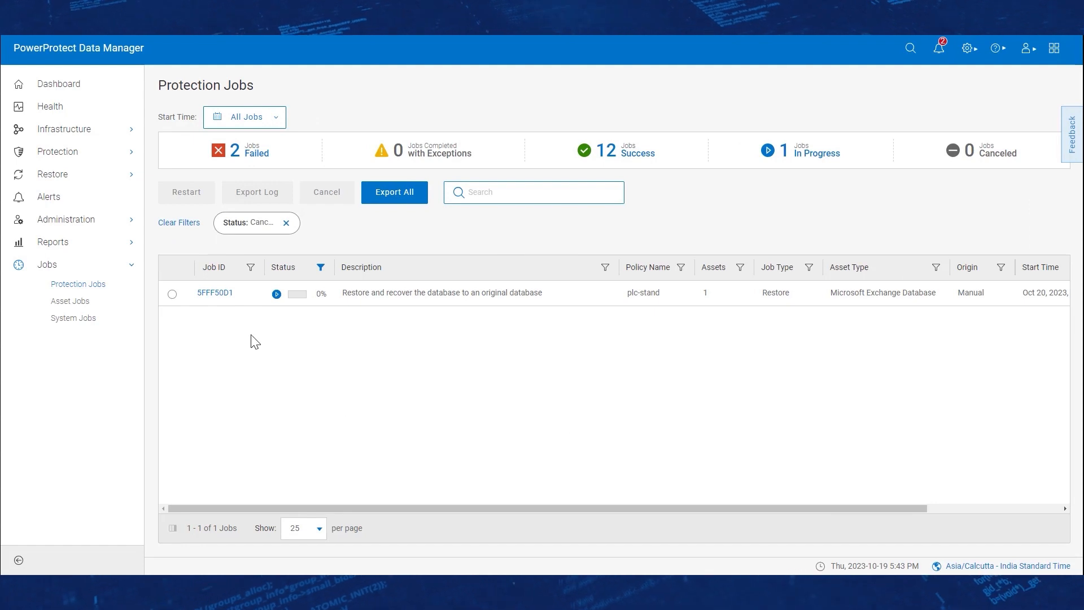
pyautogui.click(221, 293)
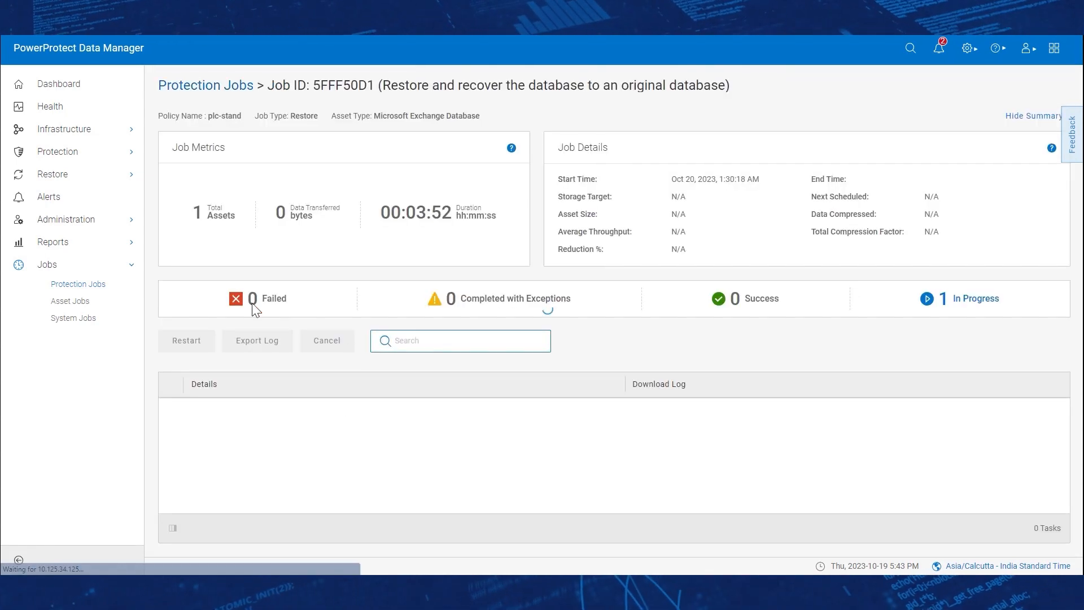
pyautogui.click(255, 410)
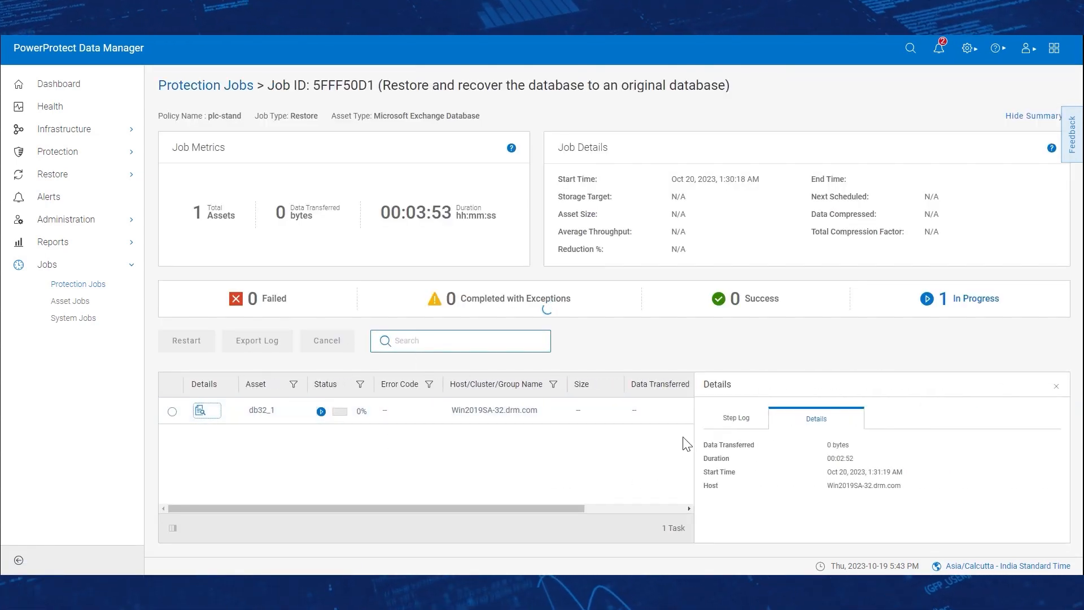
pyautogui.click(737, 419)
pyautogui.scroll(-2, 884, 502)
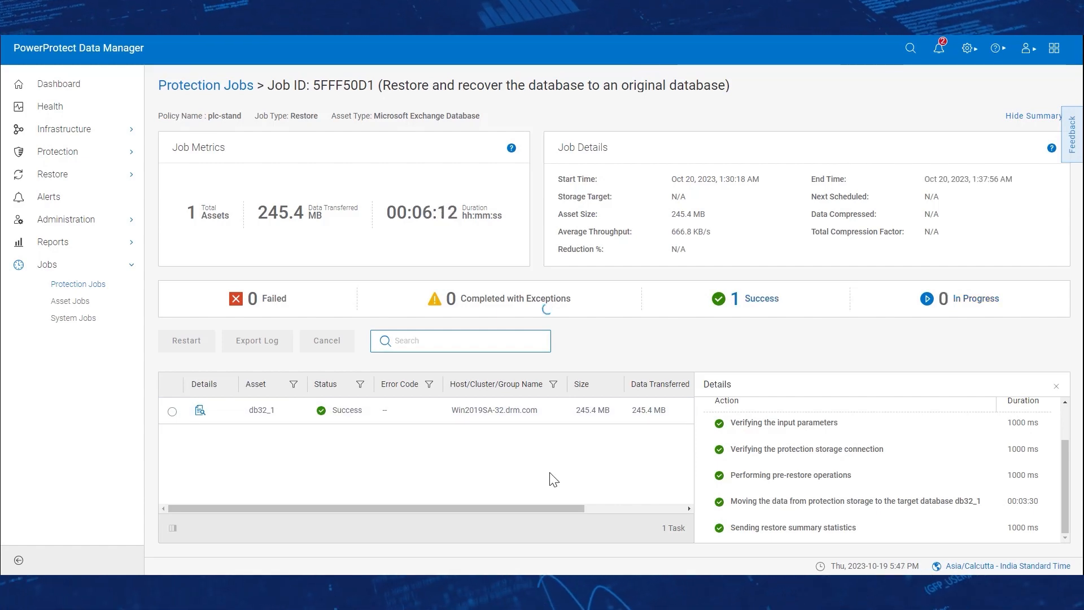
# Step: Begin another Exchange restore of db32_1 and choose its full copy from Oct 19, 2023, 2:13:19 PM
pyautogui.click(103, 176)
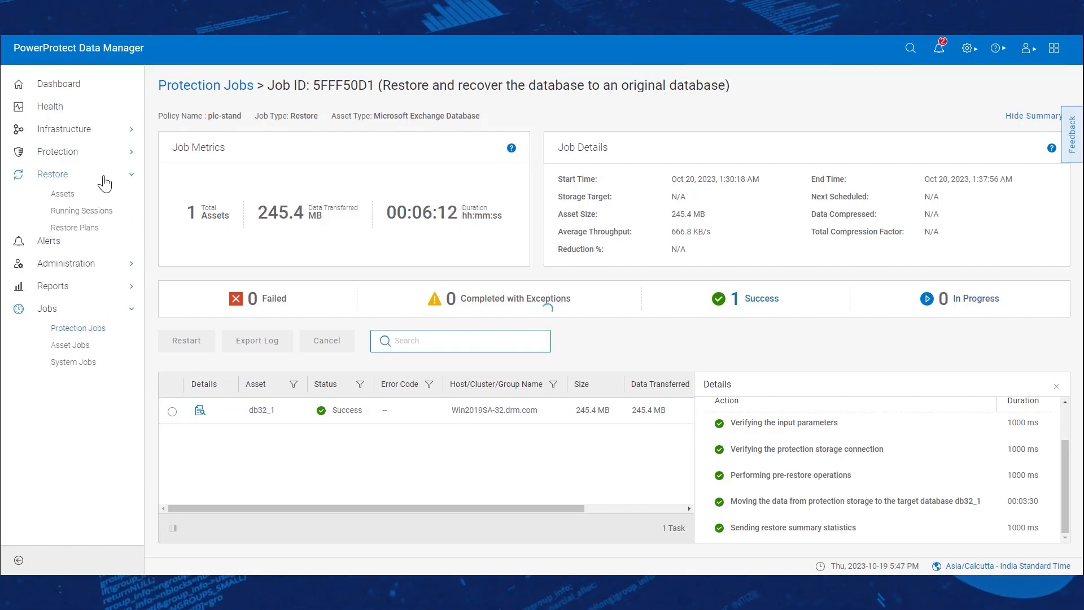
pyautogui.click(96, 198)
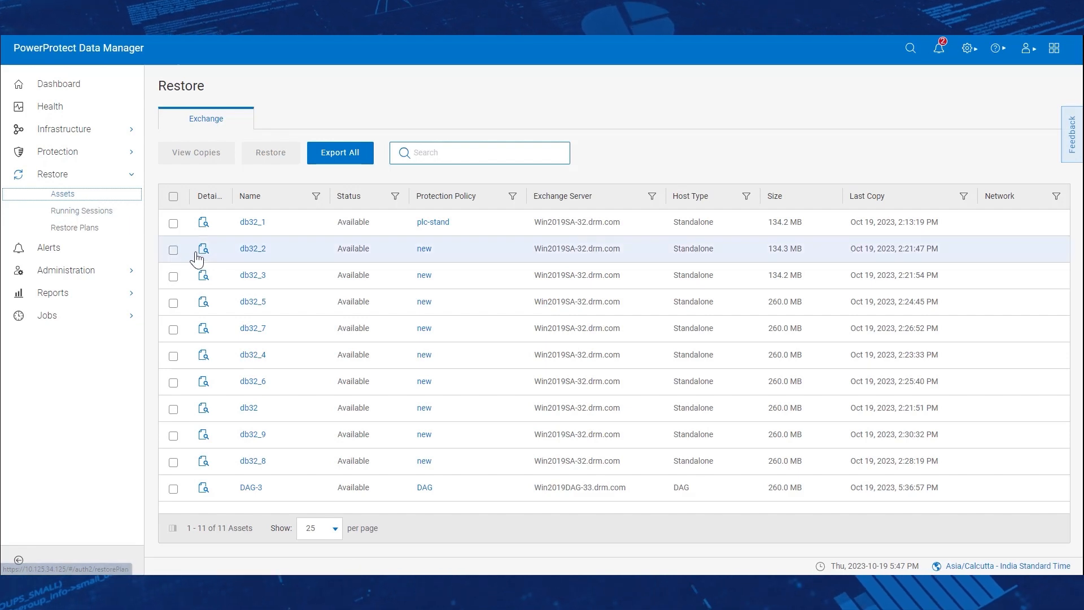
pyautogui.click(173, 224)
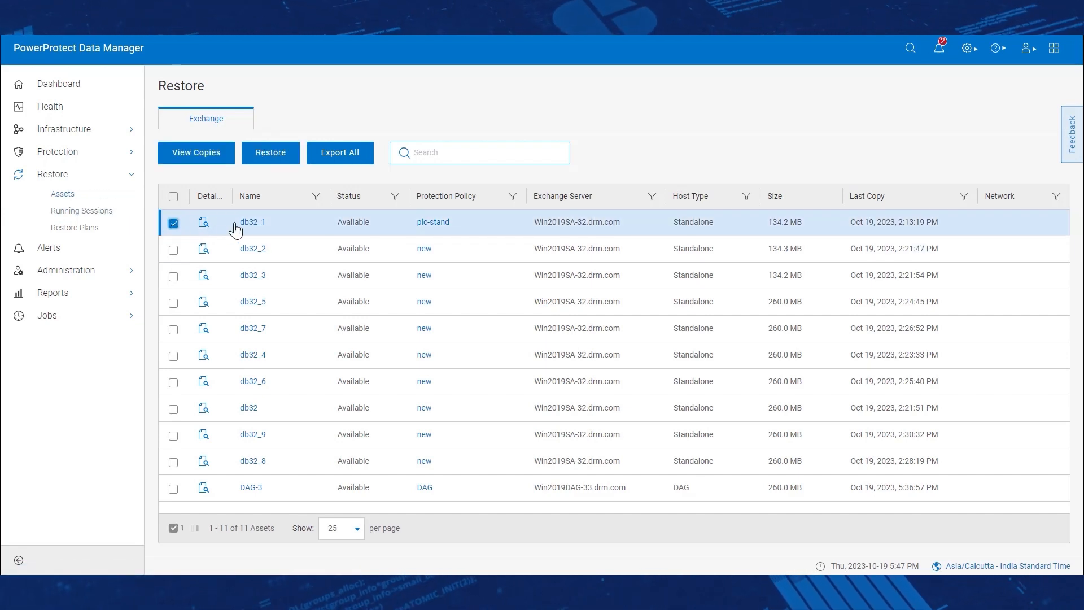
pyautogui.click(271, 155)
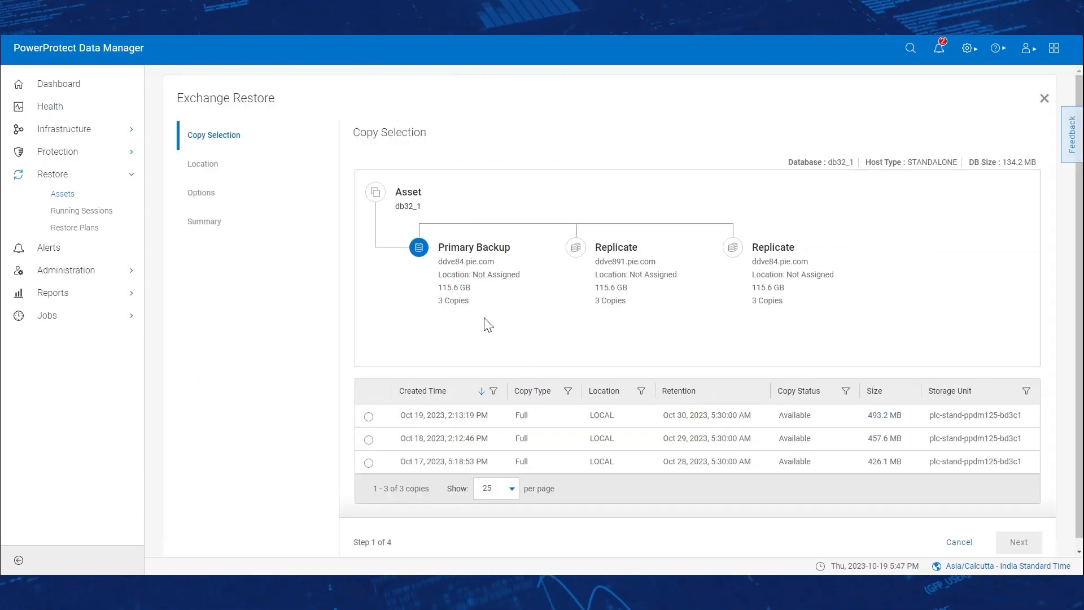
pyautogui.click(369, 416)
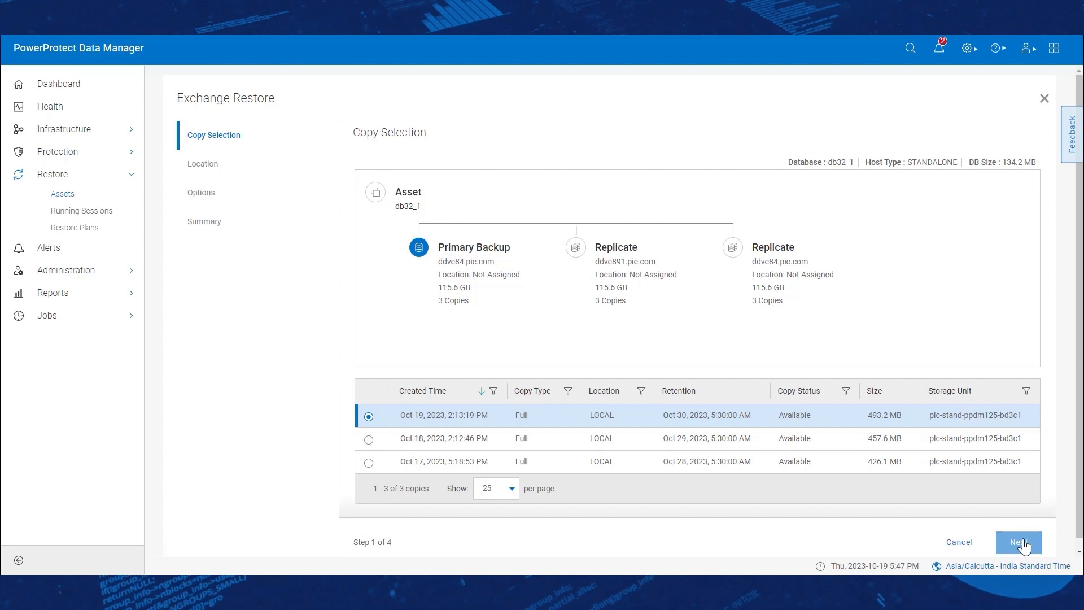
pyautogui.click(1018, 542)
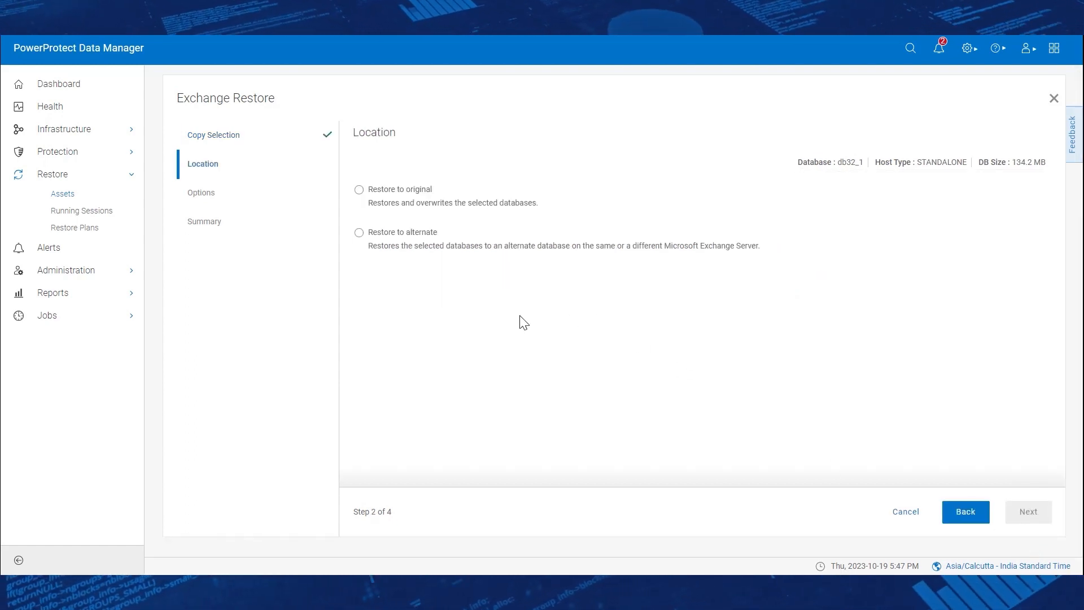
# Step: Choose to restore db32_1 to an alternate database and view the discoverable Exchange servers without starting a discovery
pyautogui.click(359, 232)
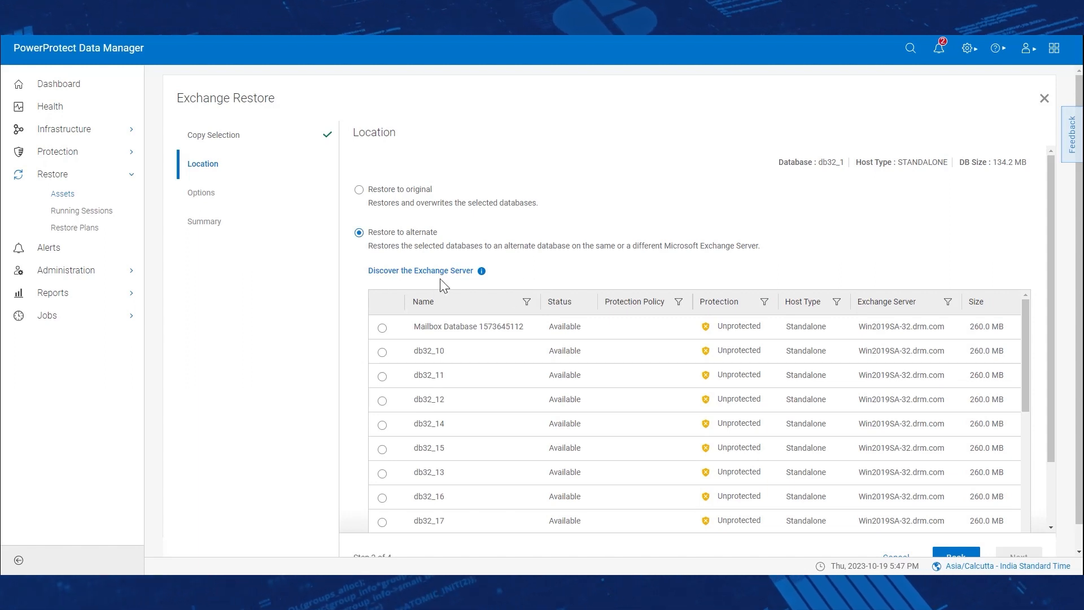
pyautogui.click(418, 272)
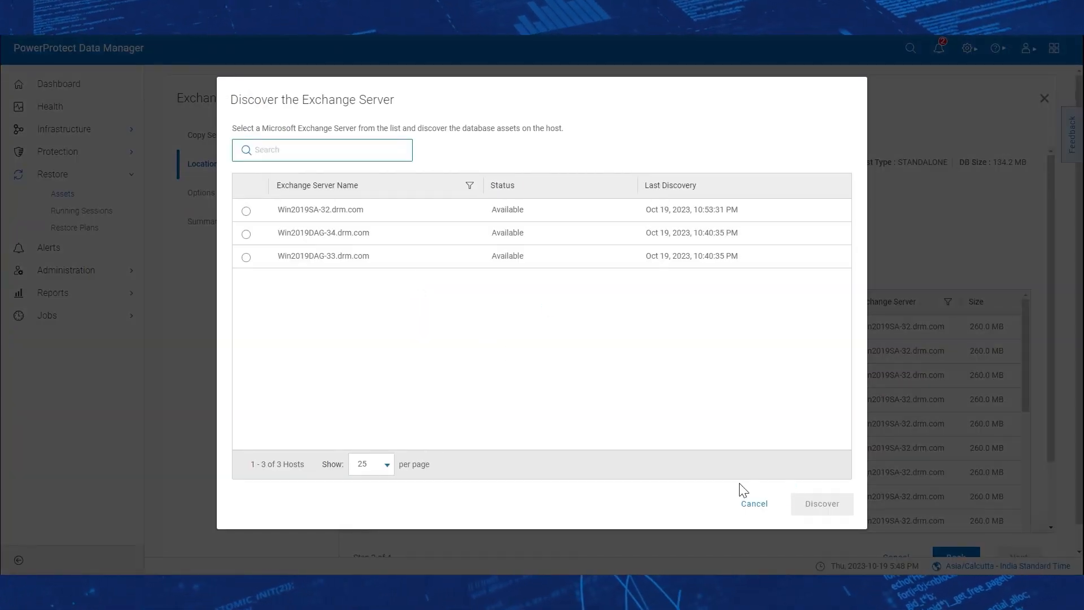
pyautogui.click(751, 503)
# Step: Filter the list of alternate target databases to show only protected ones
pyautogui.click(765, 302)
pyautogui.click(720, 333)
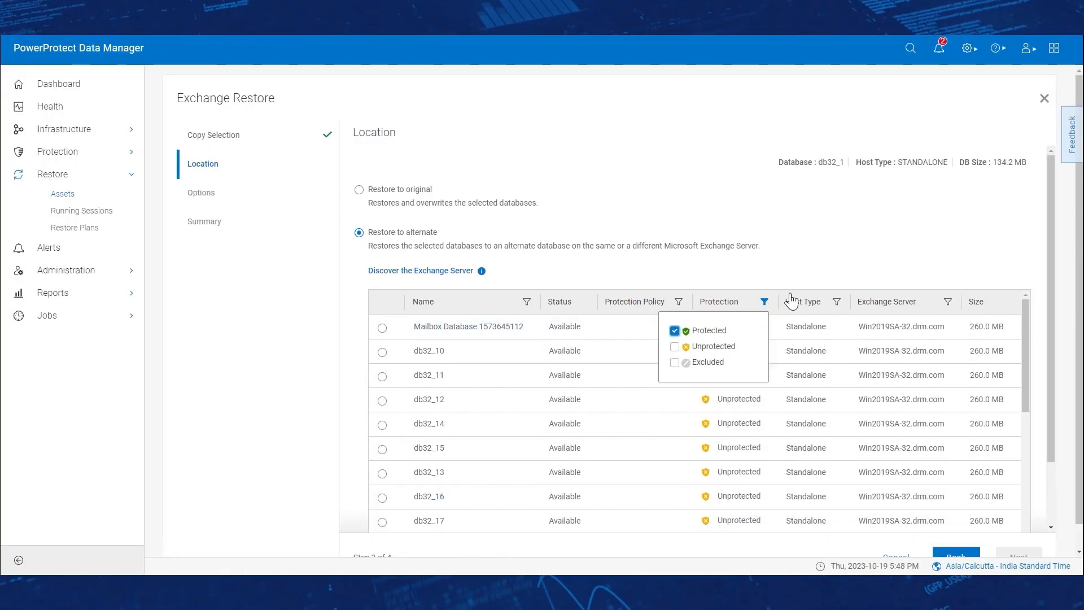
pyautogui.click(820, 257)
pyautogui.scroll(-3, 432, 388)
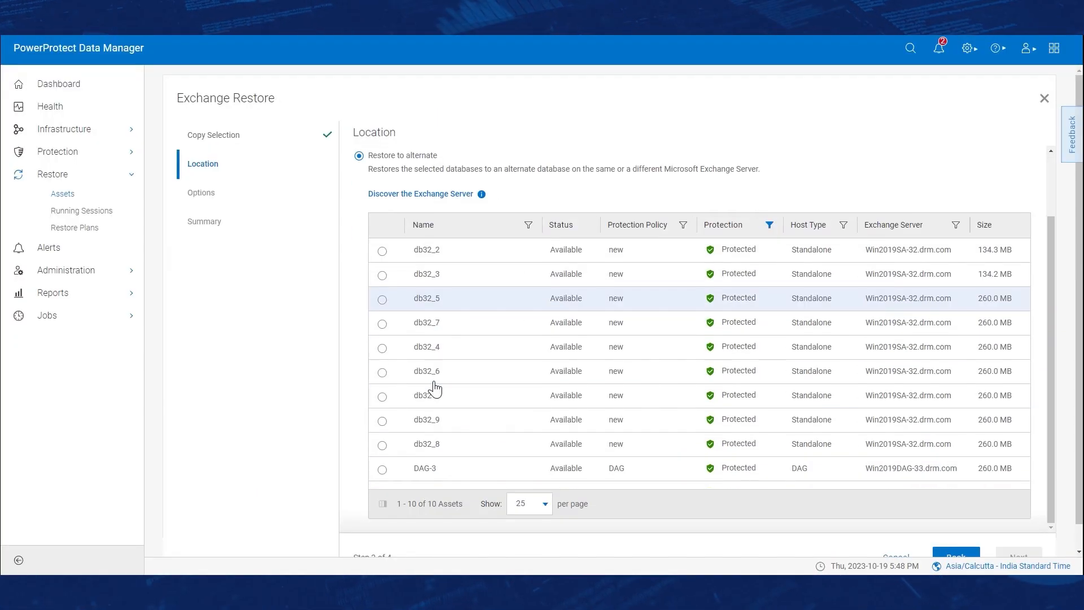
# Step: Select db32 as the alternate target, accept overwriting it, and launch the restore with the default options
pyautogui.click(382, 396)
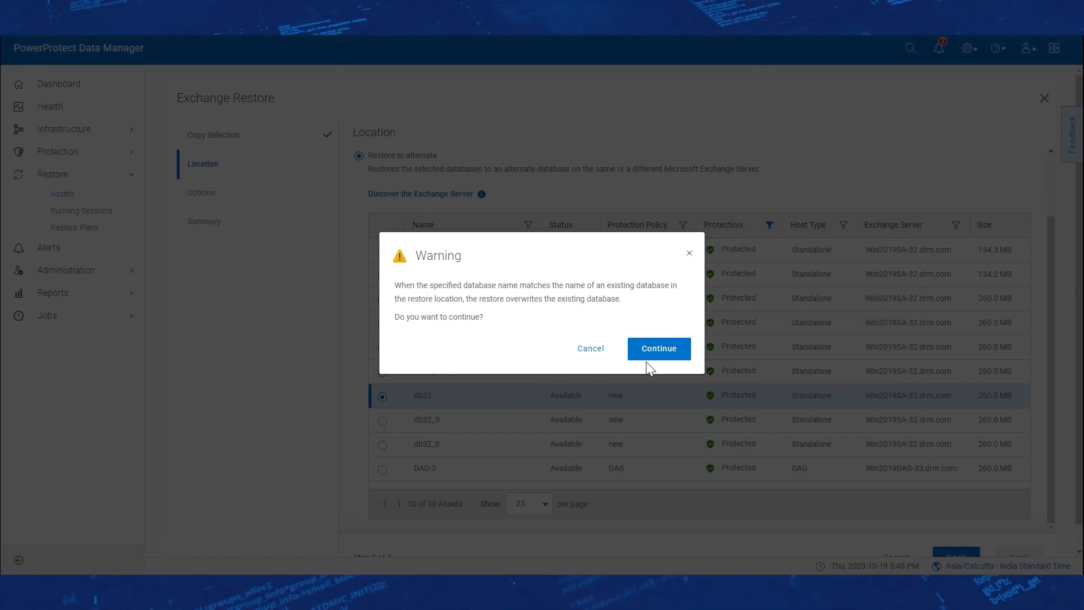
pyautogui.click(668, 353)
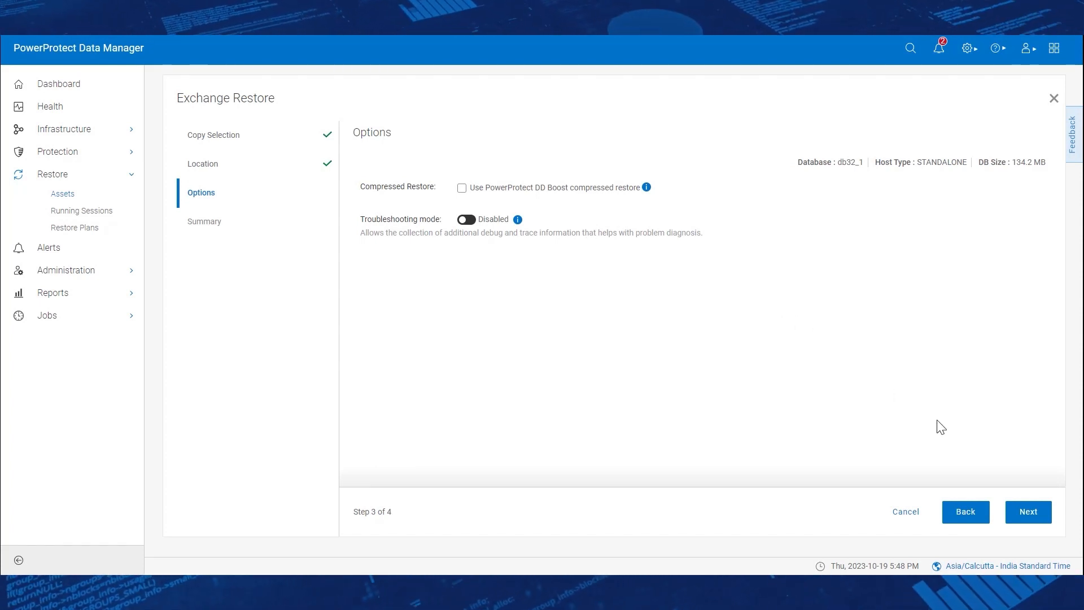
pyautogui.click(1028, 514)
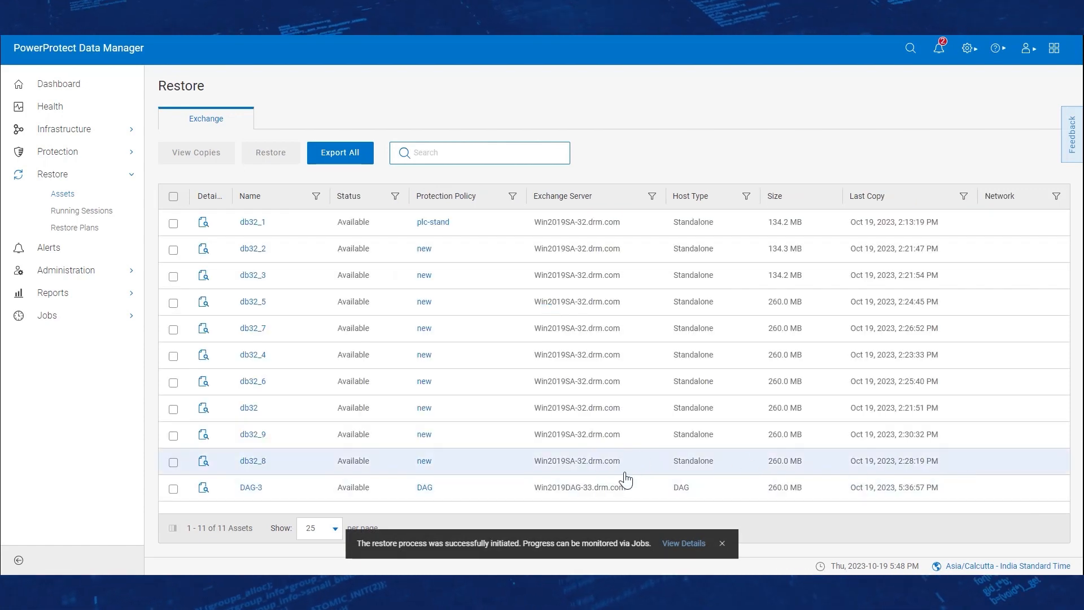
# Step: Monitor the alternate database restore job by opening its details and examining the step log for db32_1
pyautogui.click(689, 545)
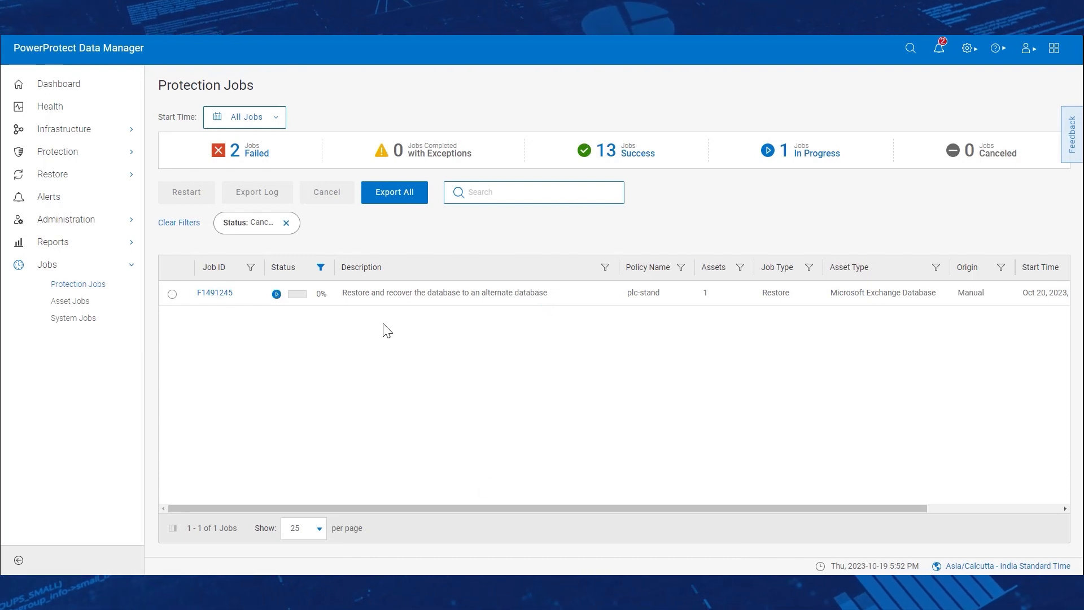
pyautogui.click(213, 293)
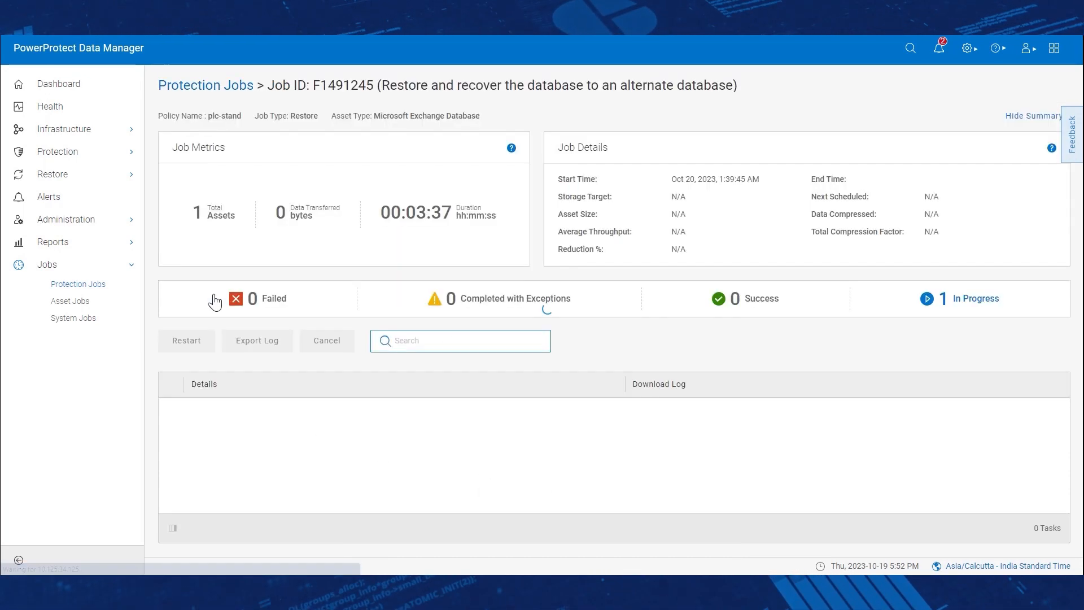
pyautogui.click(200, 410)
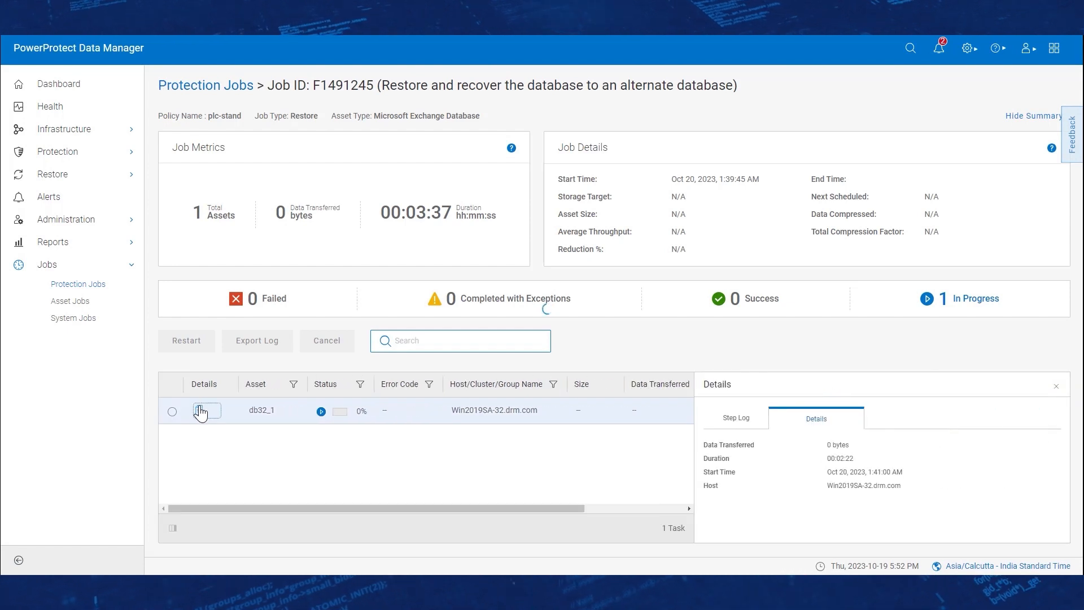
pyautogui.click(736, 418)
pyautogui.scroll(-2, 987, 483)
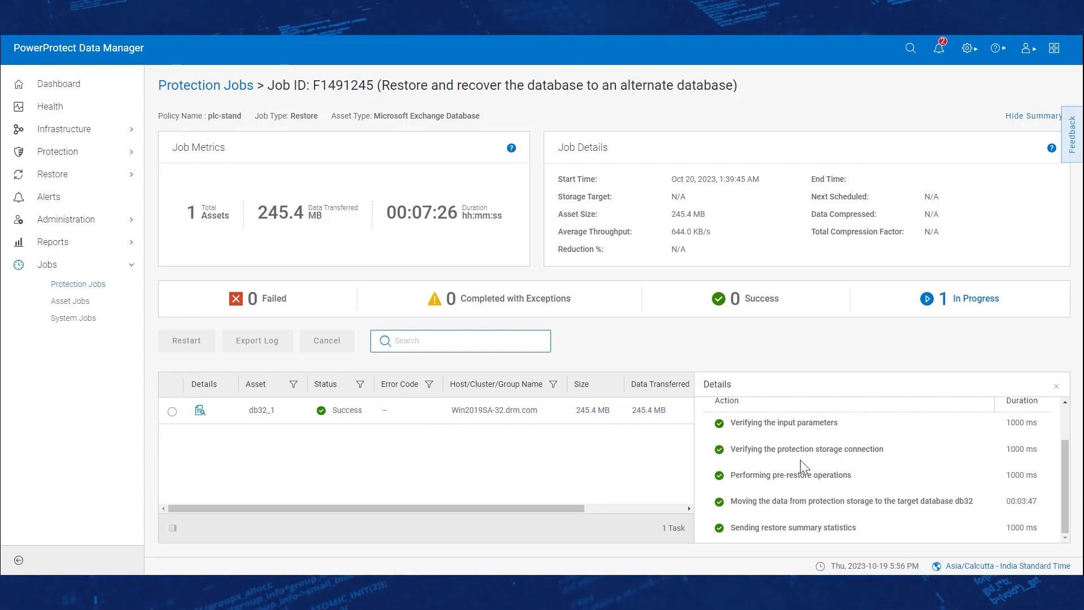
pyautogui.scroll(1, 801, 460)
pyautogui.scroll(-1, 800, 460)
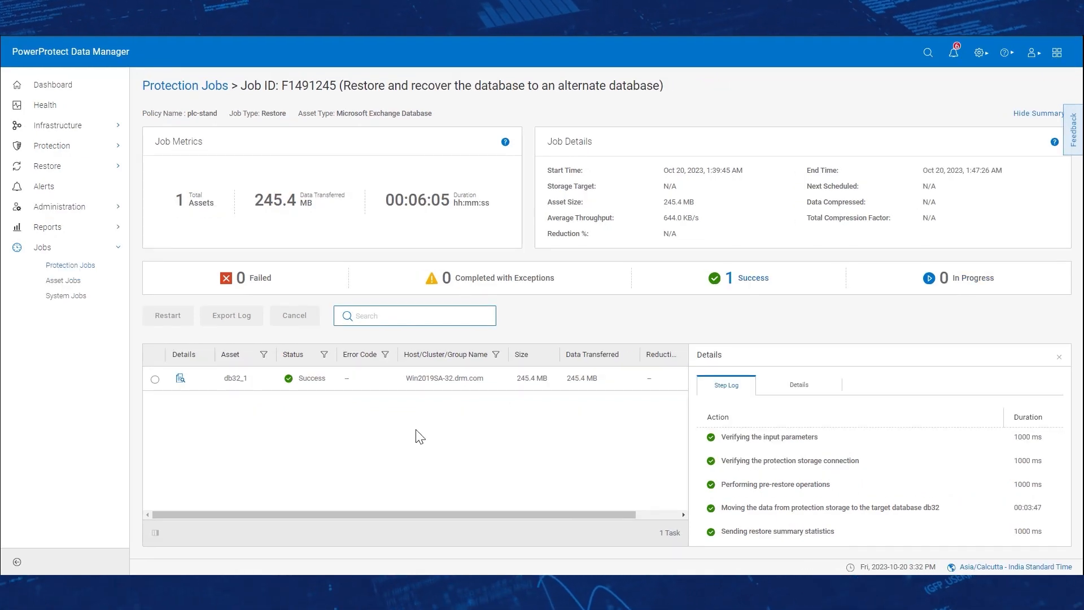
# Step: Begin an Exchange restore of the DAG-2 database and choose its full copy from Oct 20, 2023, 5:11:20 PM
pyautogui.click(67, 167)
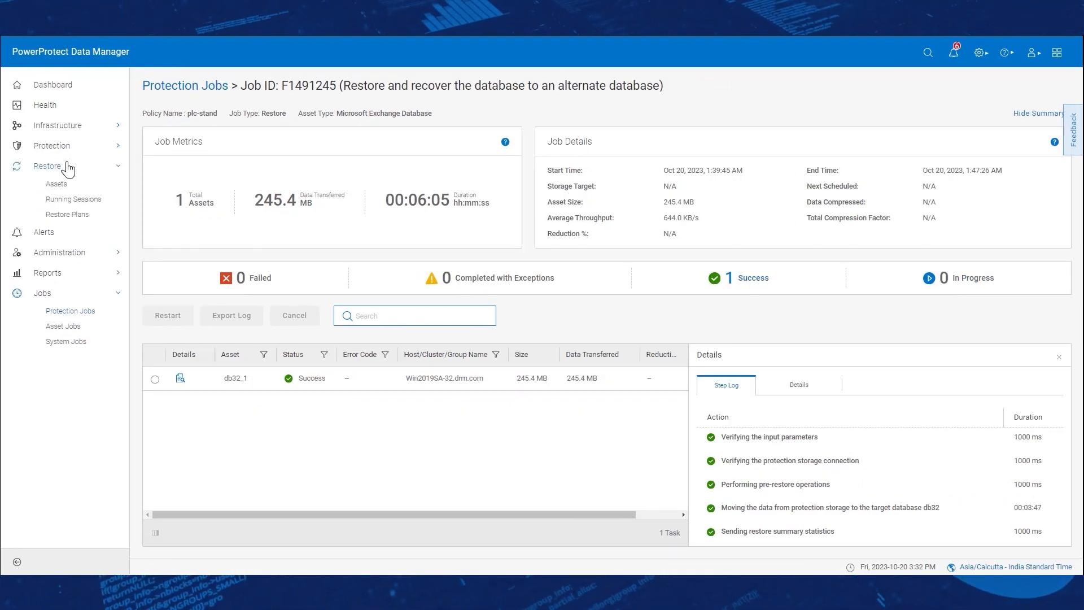
pyautogui.click(67, 184)
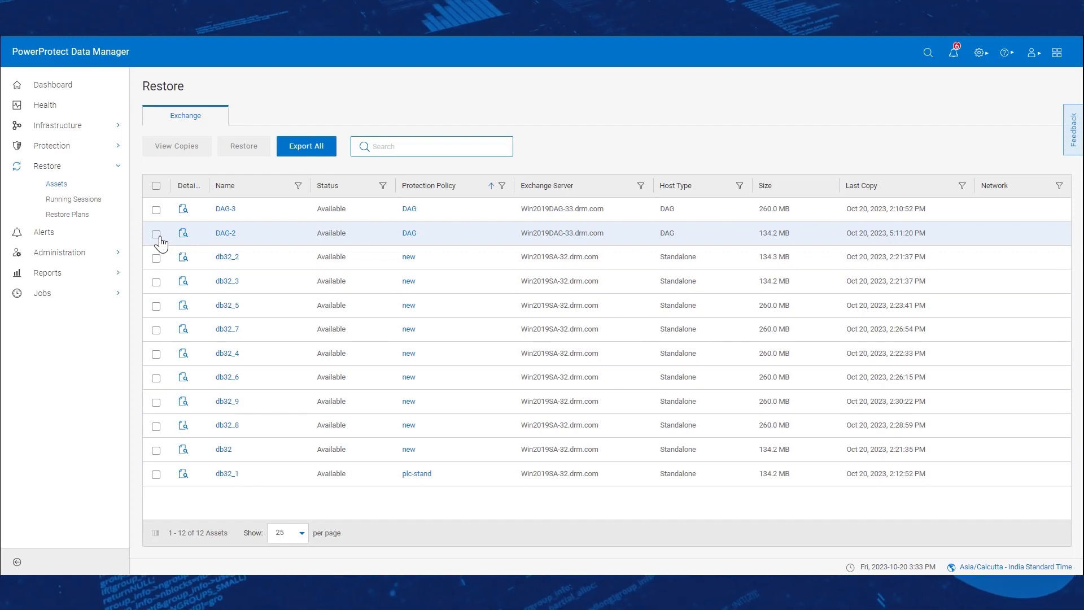
pyautogui.click(157, 235)
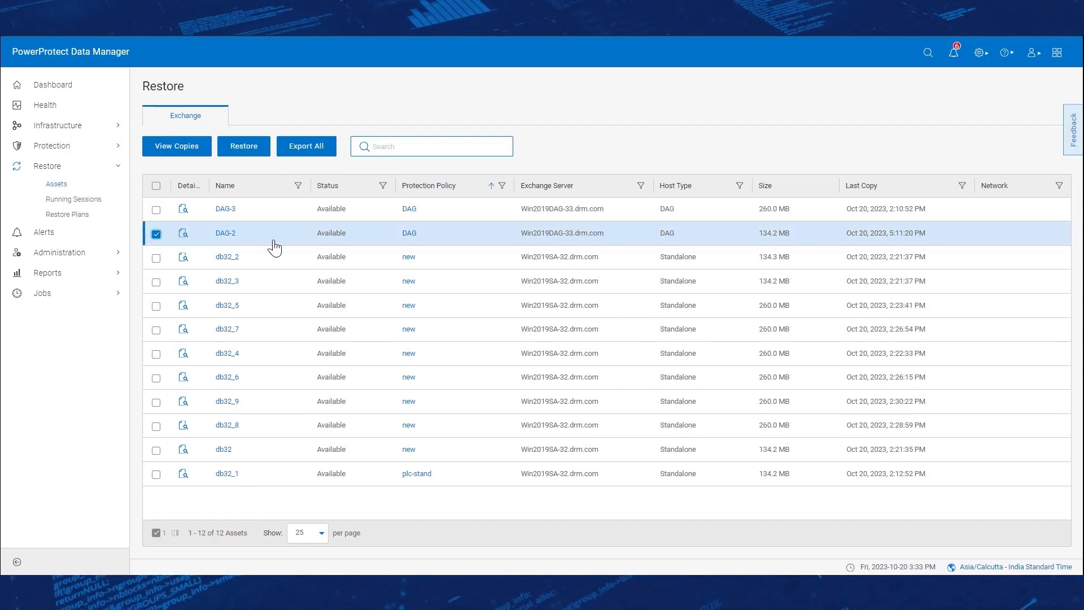
pyautogui.click(255, 145)
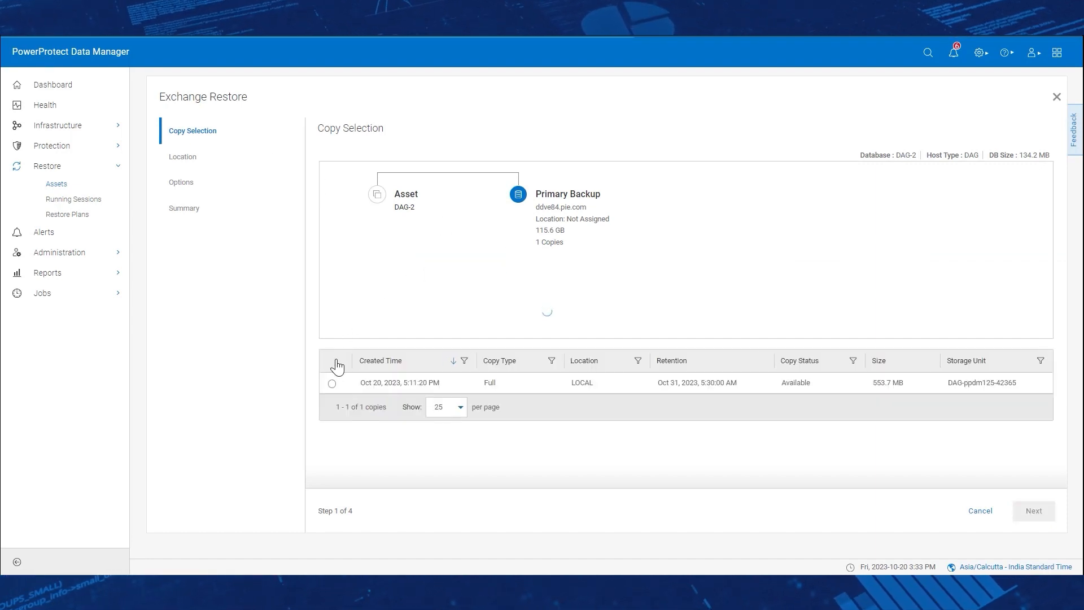
pyautogui.click(333, 386)
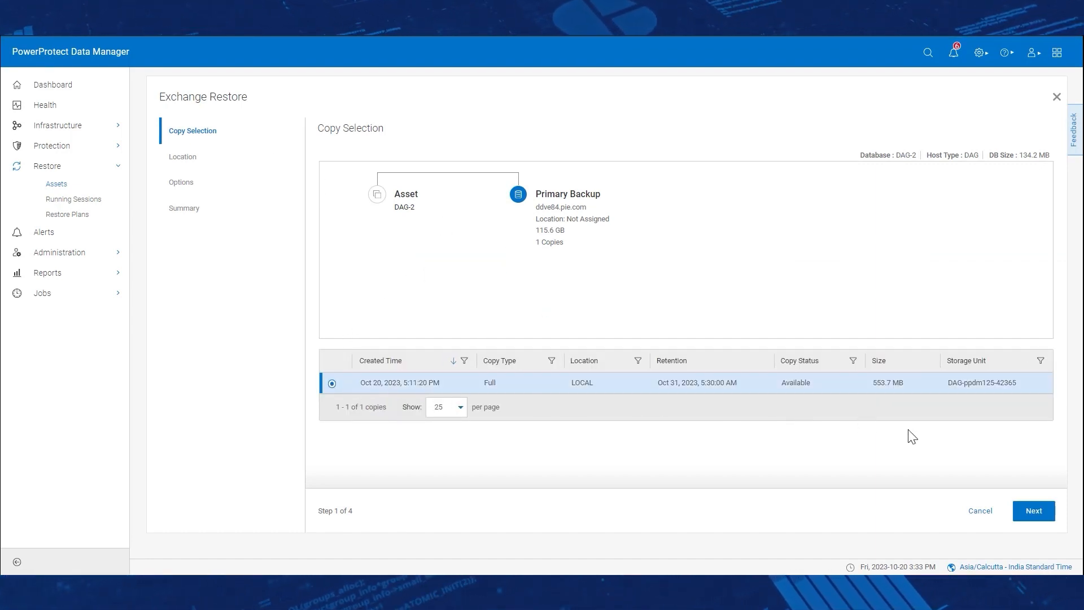
pyautogui.click(1033, 509)
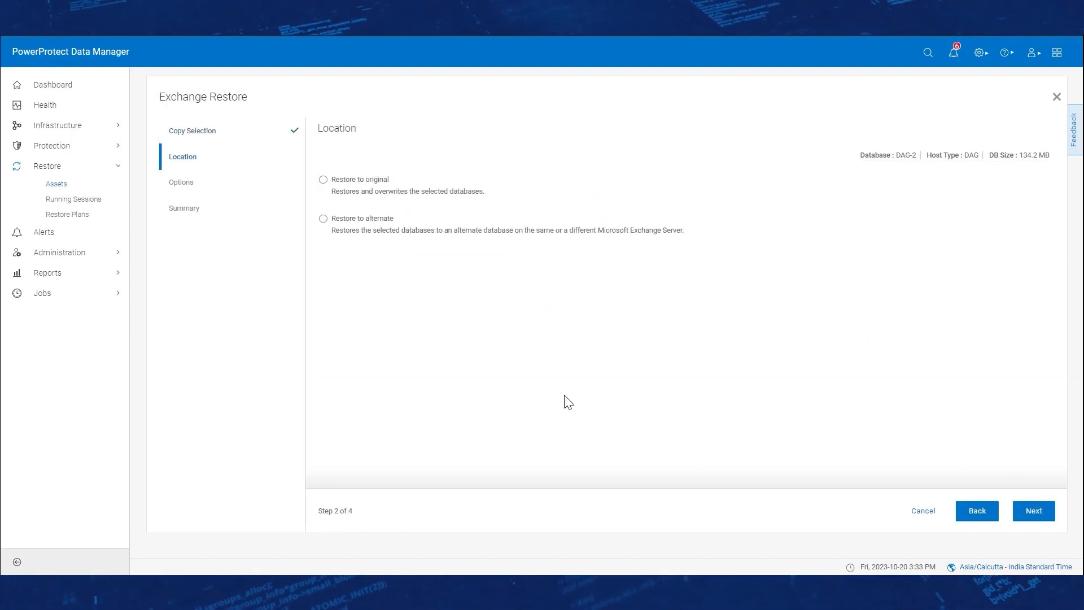
# Step: Set the restore location of DAG-2 to the original database and launch the restore with the default options
pyautogui.click(323, 180)
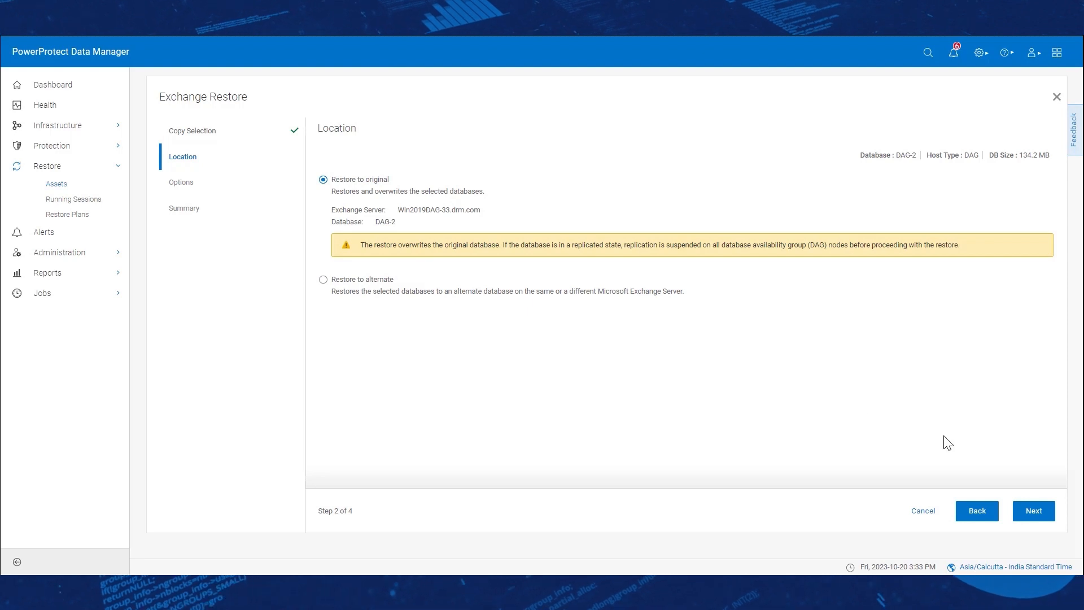
pyautogui.click(1032, 512)
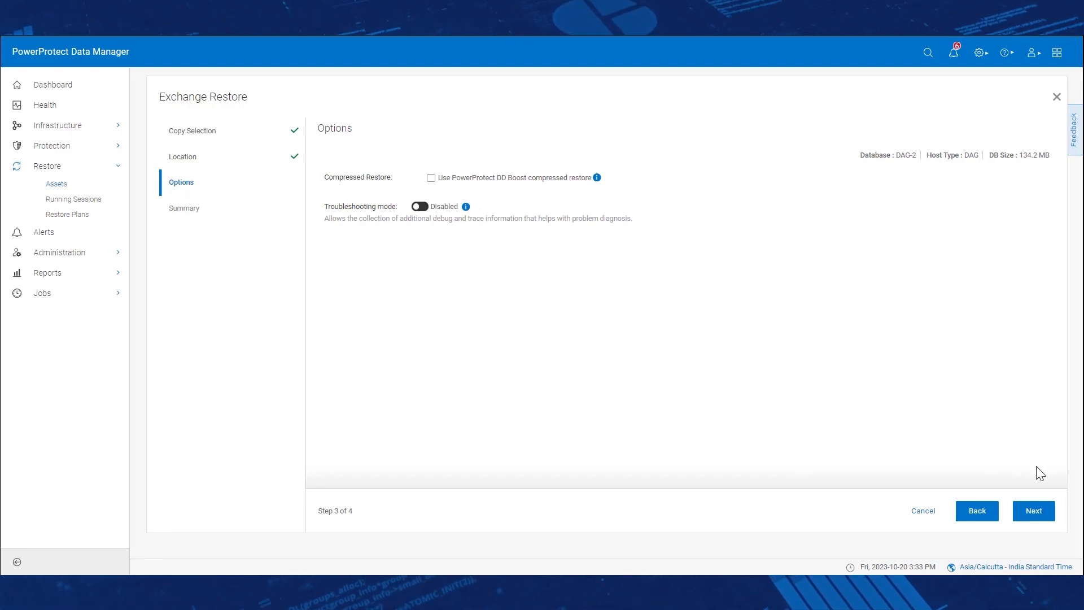
pyautogui.click(1032, 515)
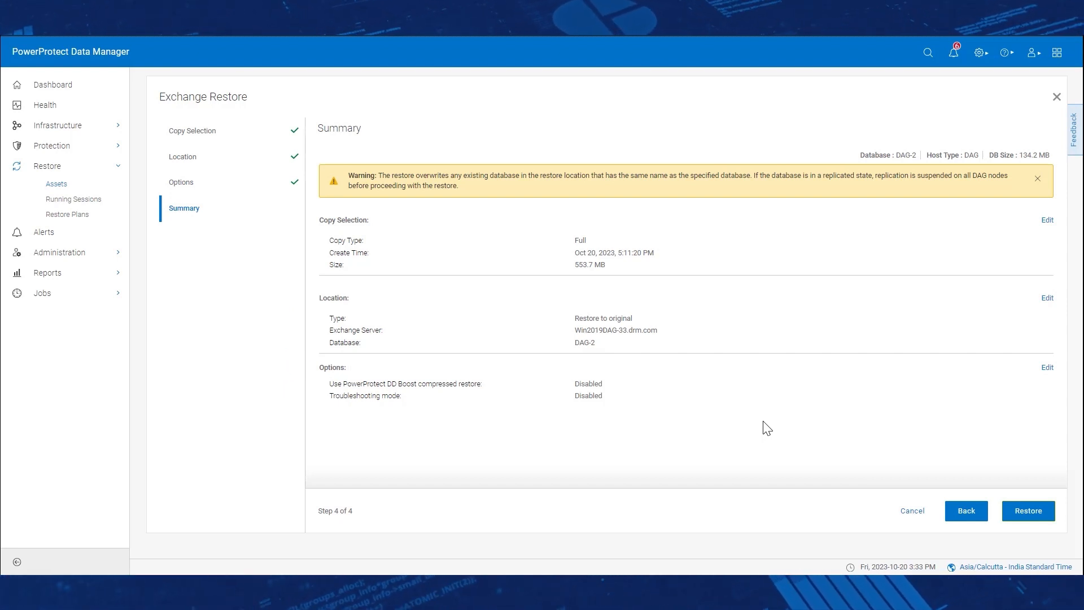
pyautogui.click(1038, 511)
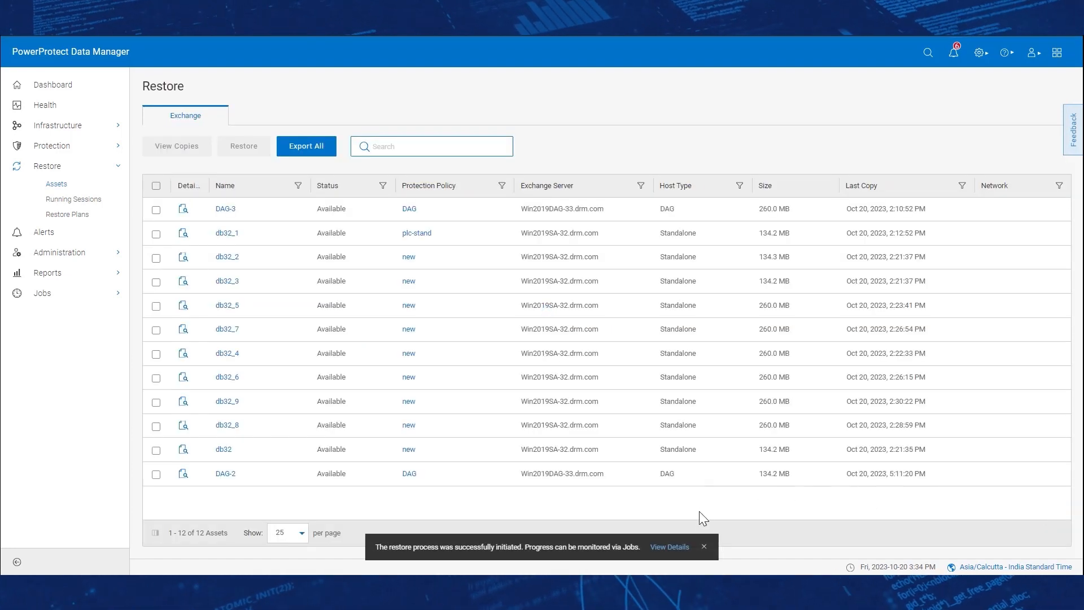
# Step: Monitor the original database restore job by opening its details and examining the step log for DAG-2
pyautogui.click(669, 547)
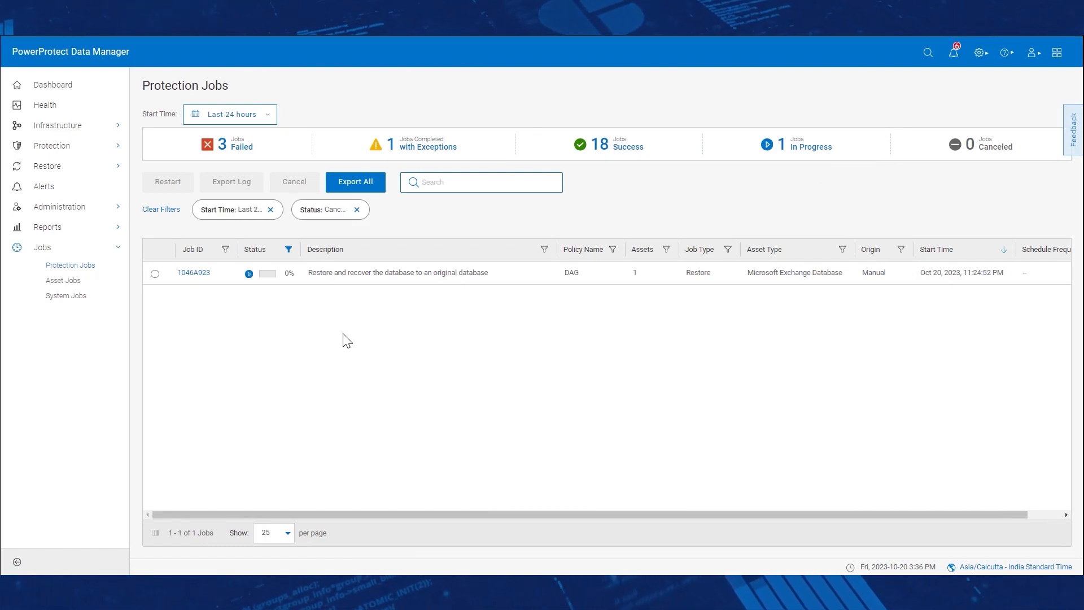
pyautogui.click(195, 275)
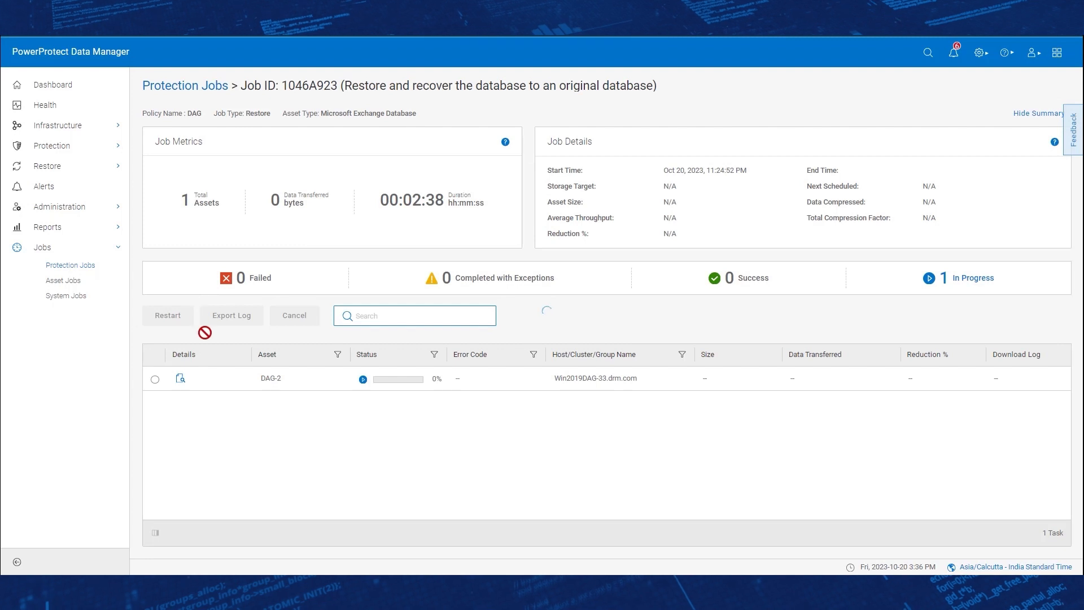
pyautogui.click(181, 378)
pyautogui.click(724, 386)
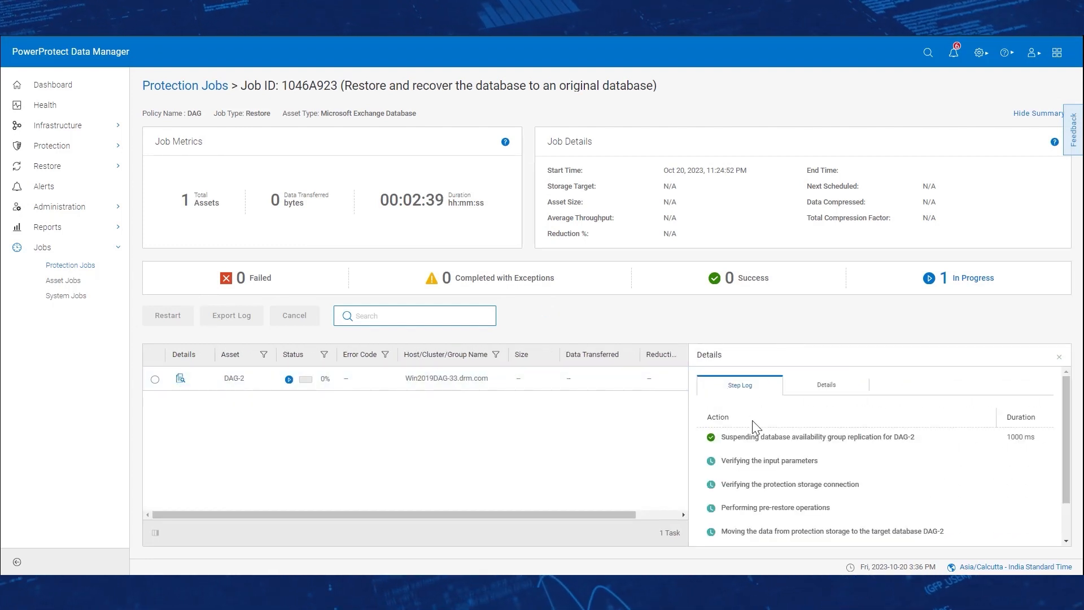
pyautogui.scroll(-1, 891, 493)
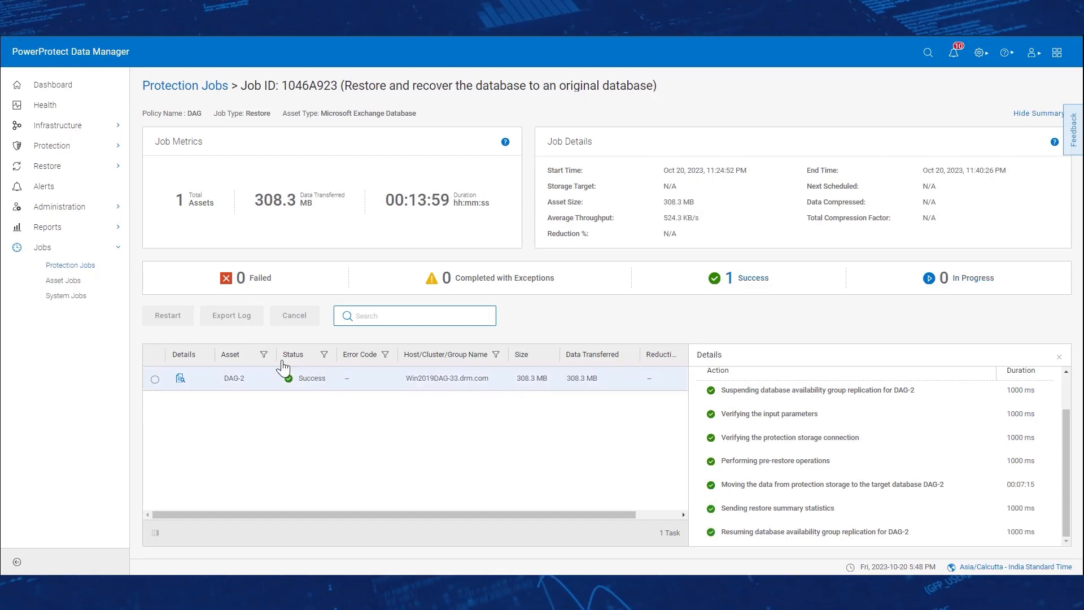
# Step: Begin another Exchange restore of DAG-2 and choose its full copy from Oct 20, 2023, 7:24:59 PM
pyautogui.click(72, 164)
pyautogui.click(71, 187)
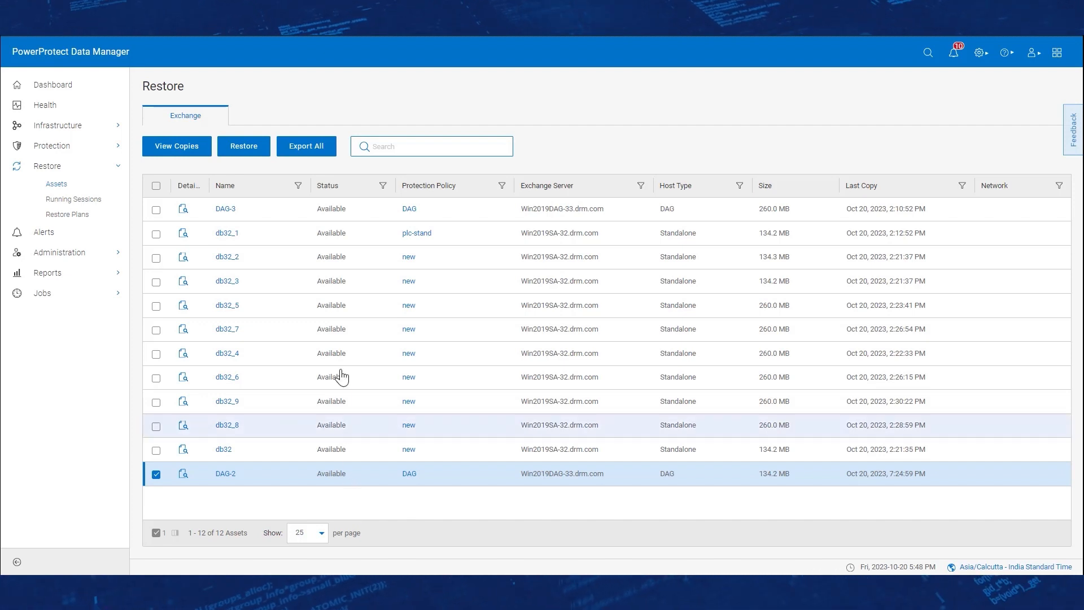
pyautogui.click(255, 155)
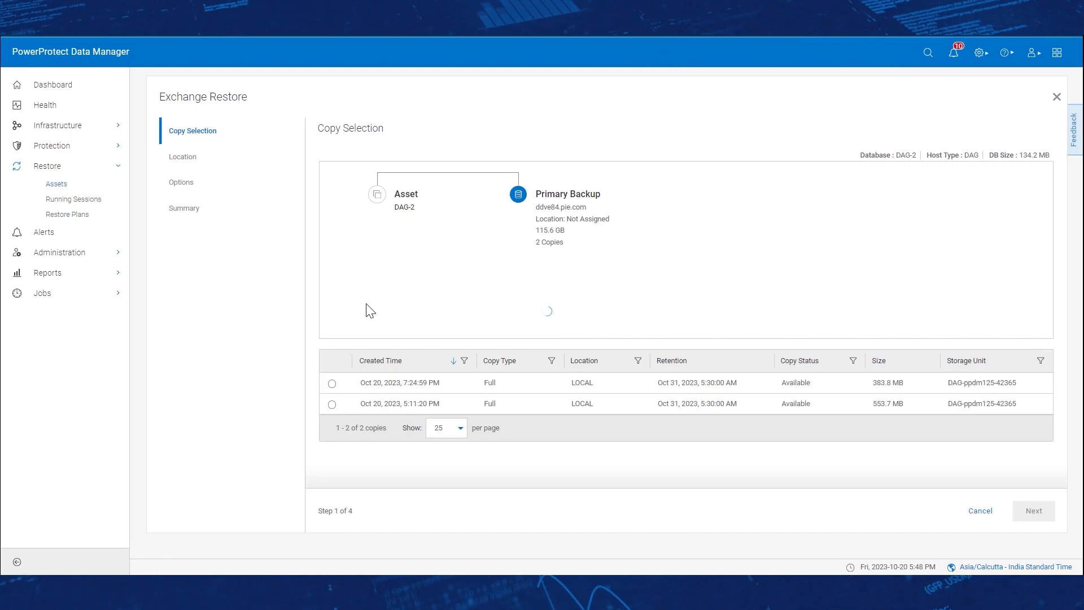
pyautogui.click(332, 383)
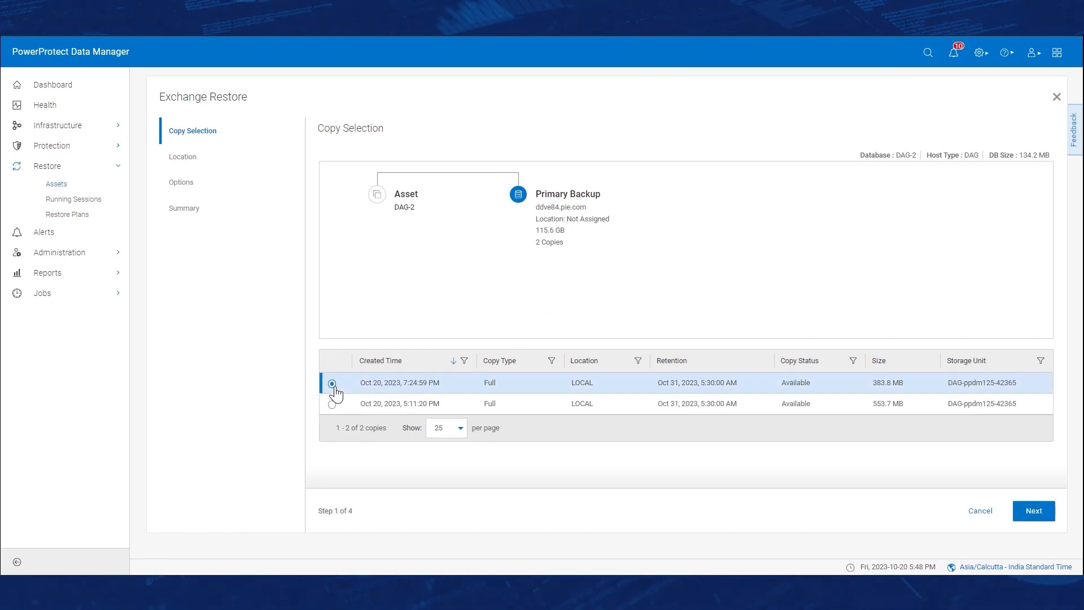
pyautogui.click(1033, 510)
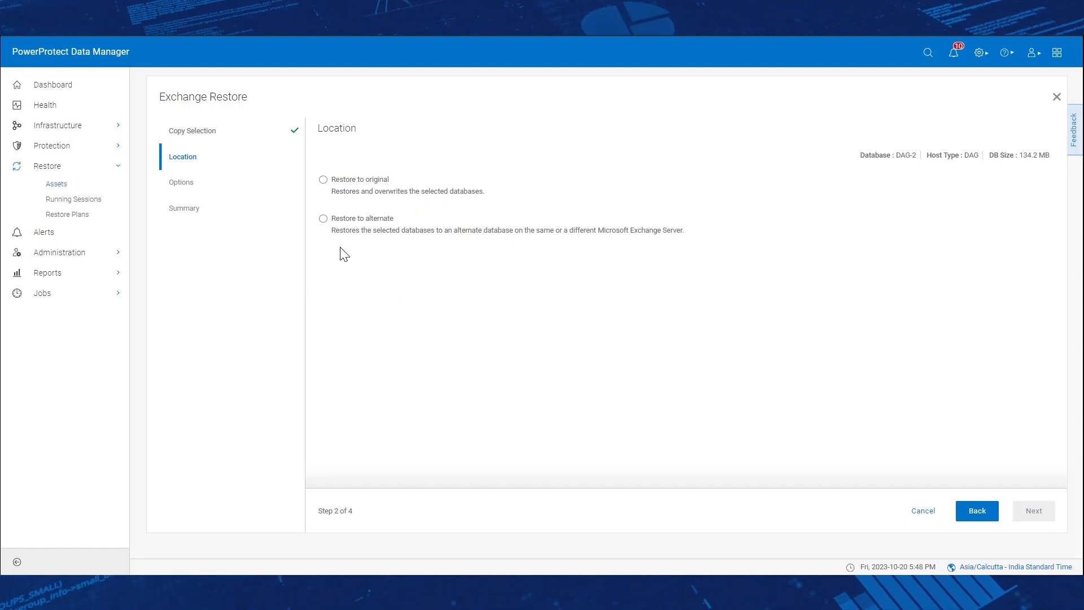
# Step: Choose an alternate restore for DAG-2, filter target names by "DAG", and select the DAG database, accepting the overwrite
pyautogui.click(323, 219)
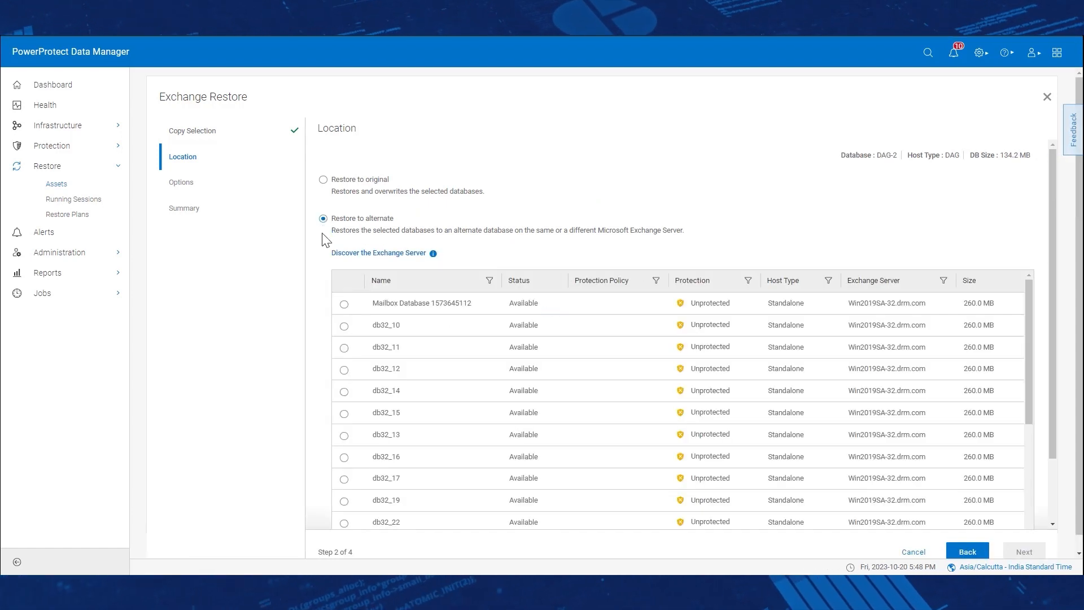
pyautogui.click(489, 280)
pyautogui.write('DAG')
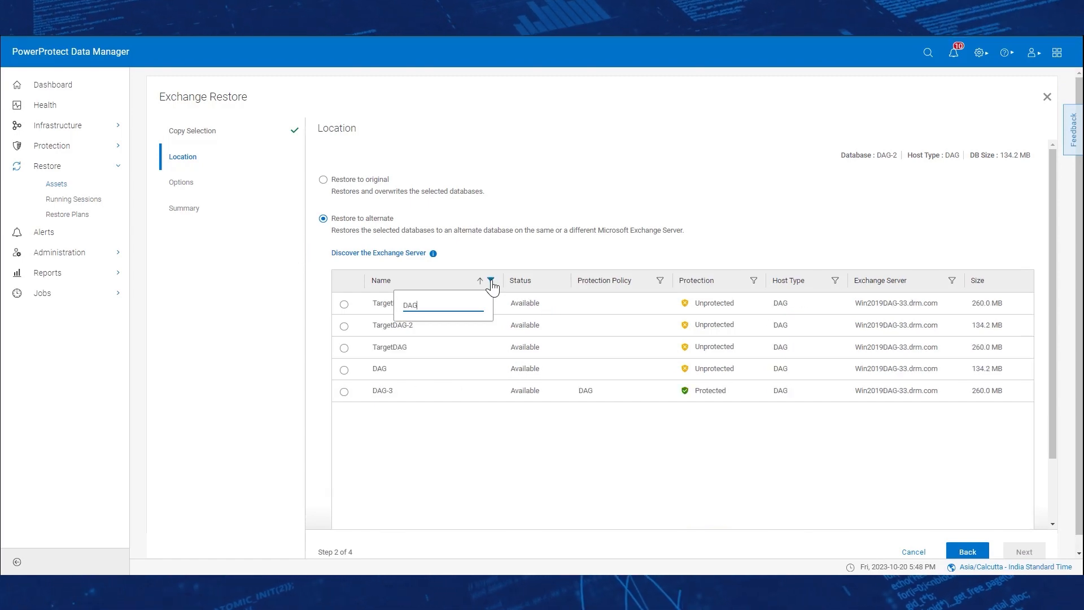
pyautogui.click(525, 513)
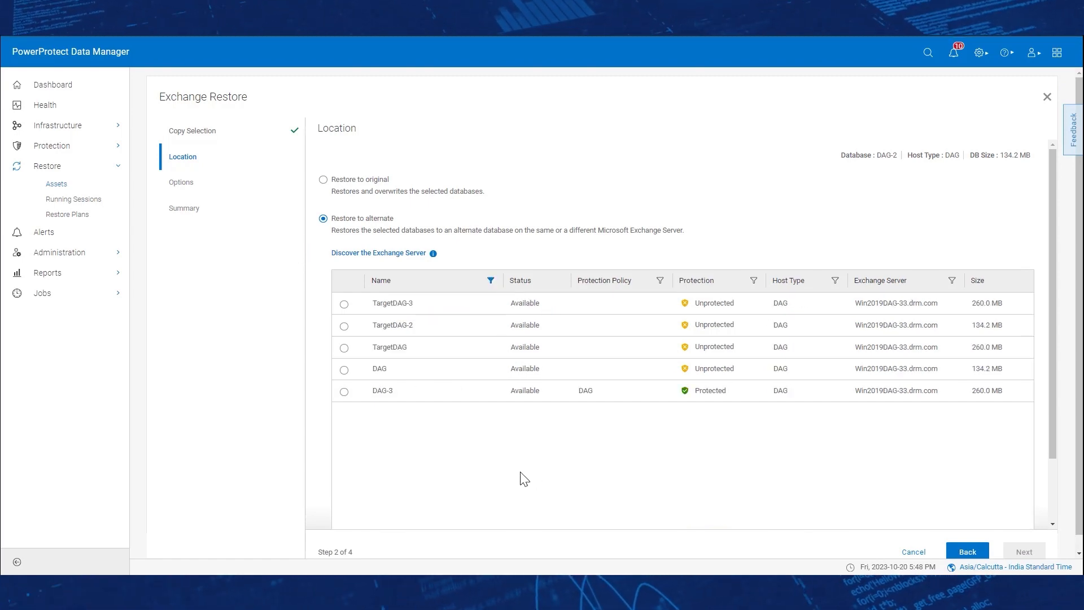
pyautogui.click(344, 370)
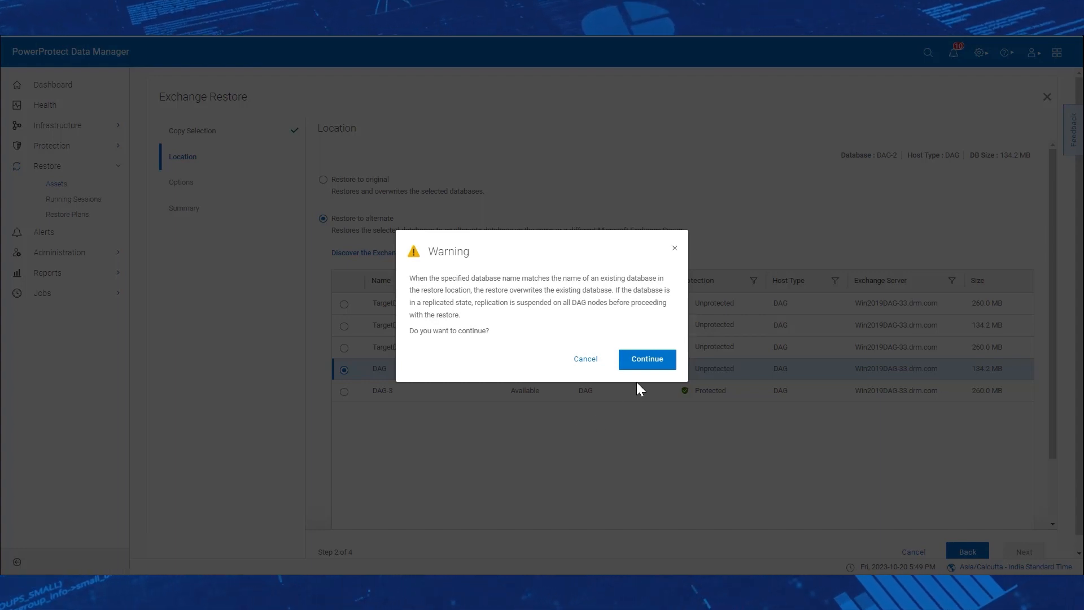
pyautogui.click(646, 366)
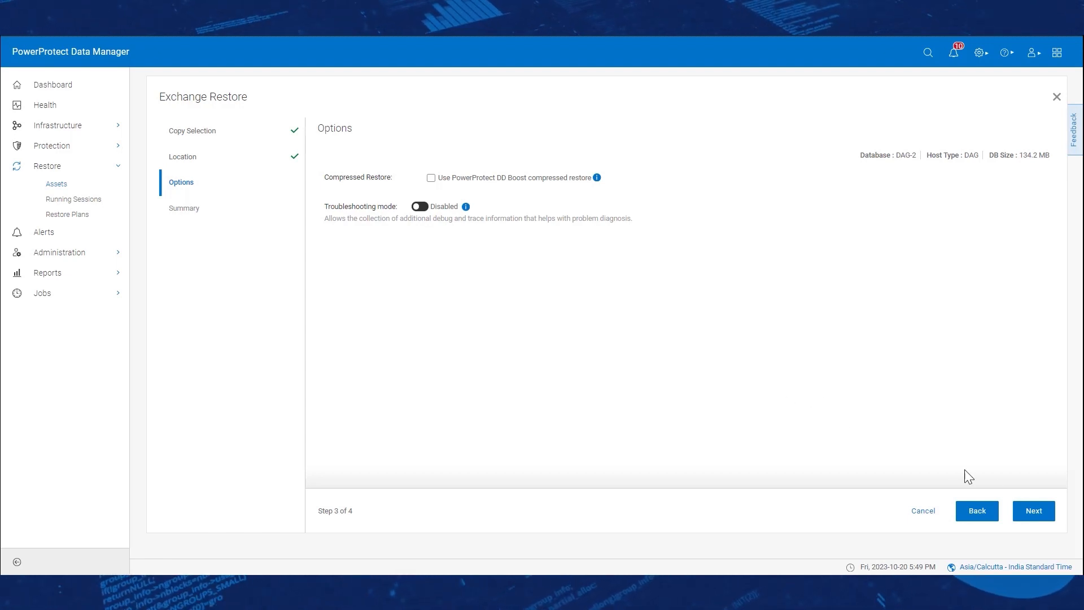
# Step: Keep compressed restore and troubleshooting mode disabled, and launch the alternate restore of DAG-2 to the DAG database
pyautogui.click(1039, 515)
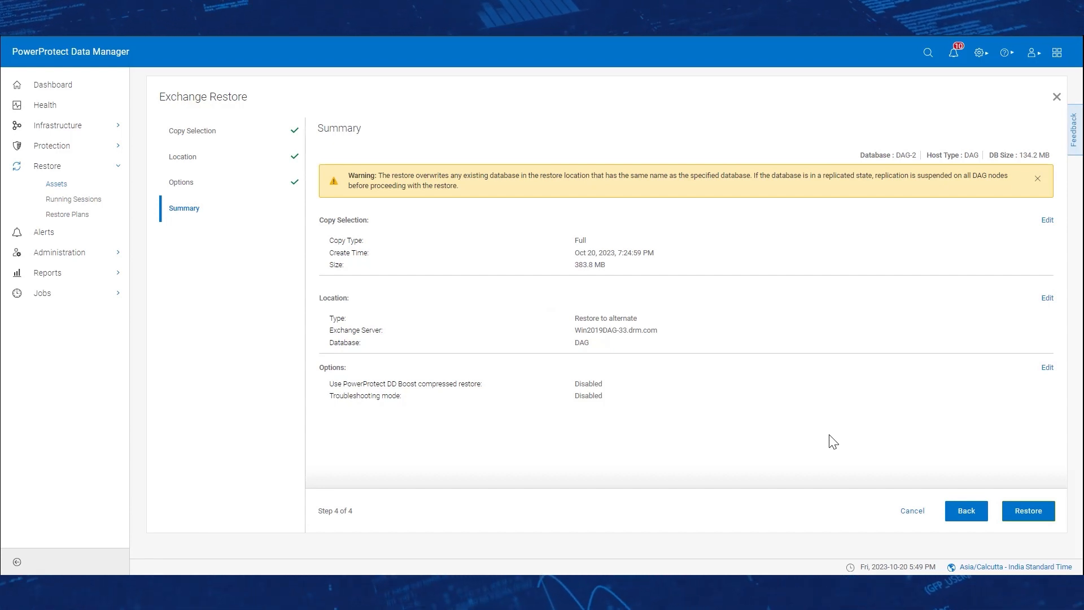
pyautogui.click(1023, 511)
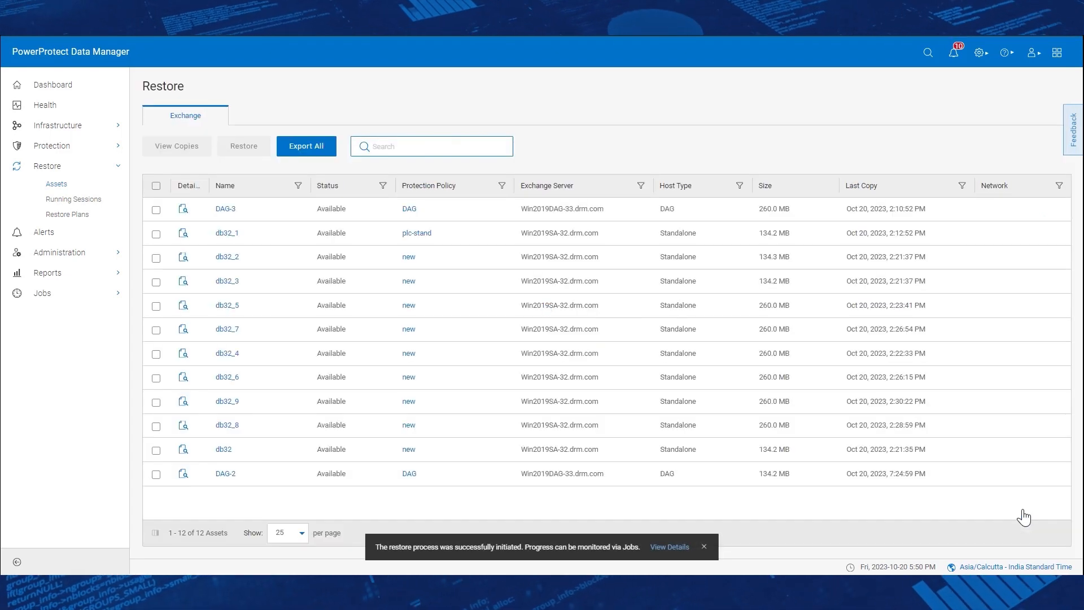
# Step: Open the in-progress alternate database restore job, examine the full step log for DAG-2, and return to the dashboard
pyautogui.click(671, 547)
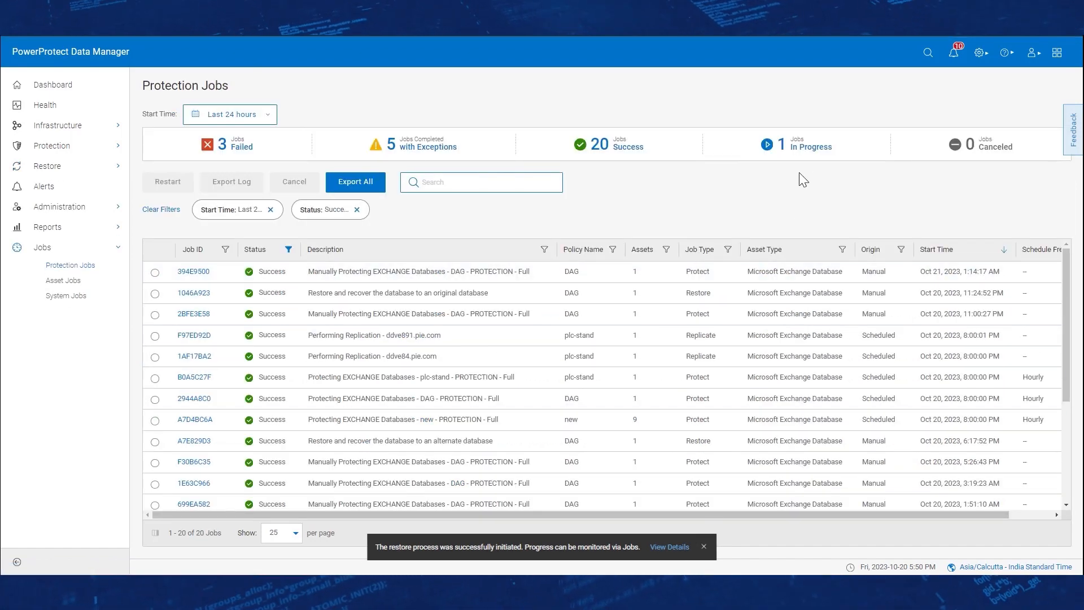
pyautogui.click(810, 148)
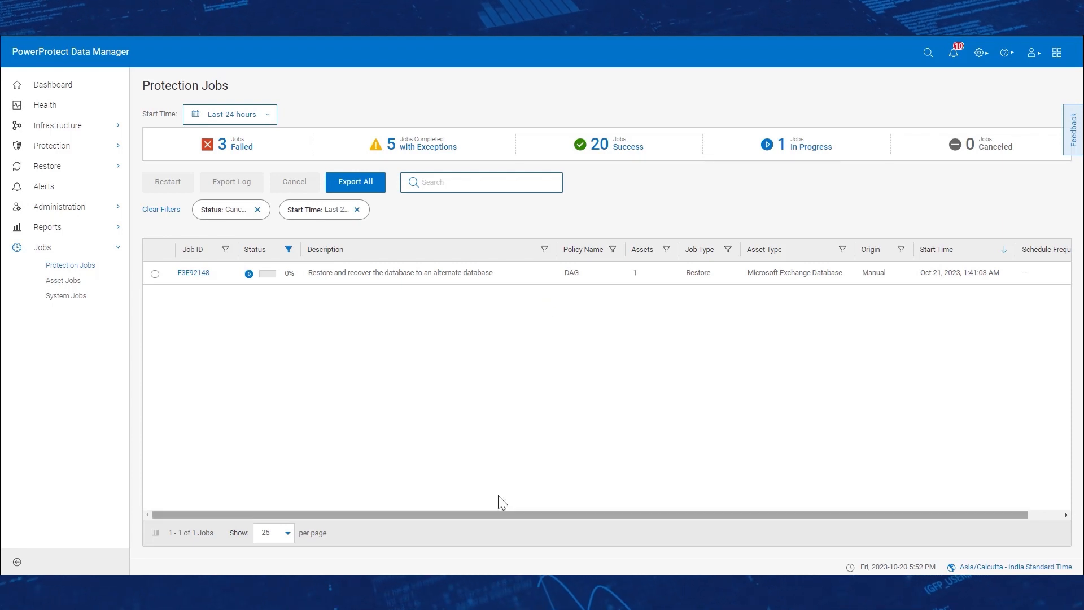
pyautogui.click(193, 272)
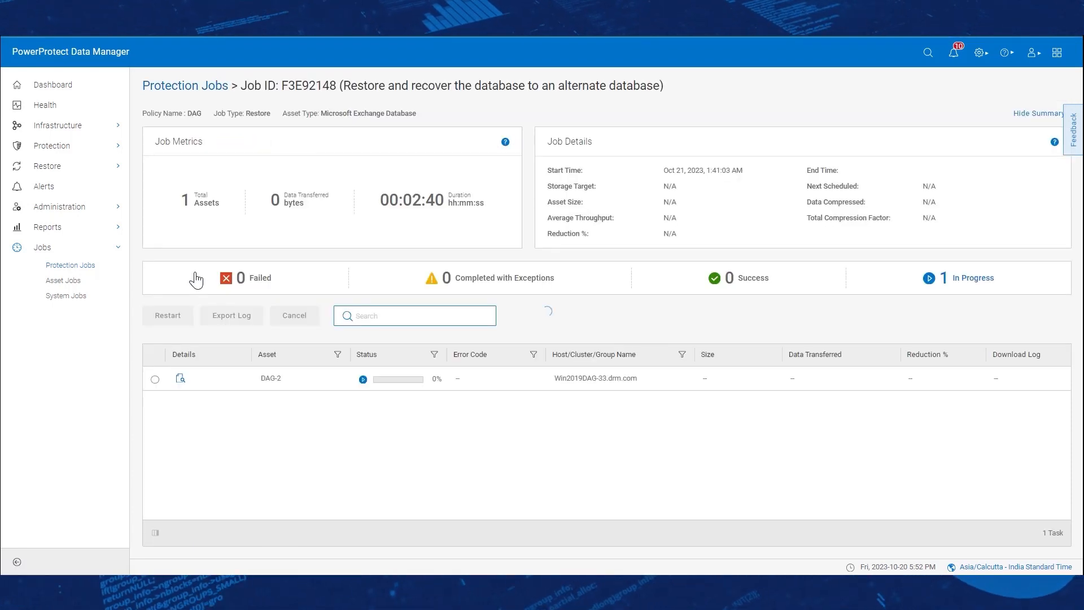
pyautogui.click(181, 378)
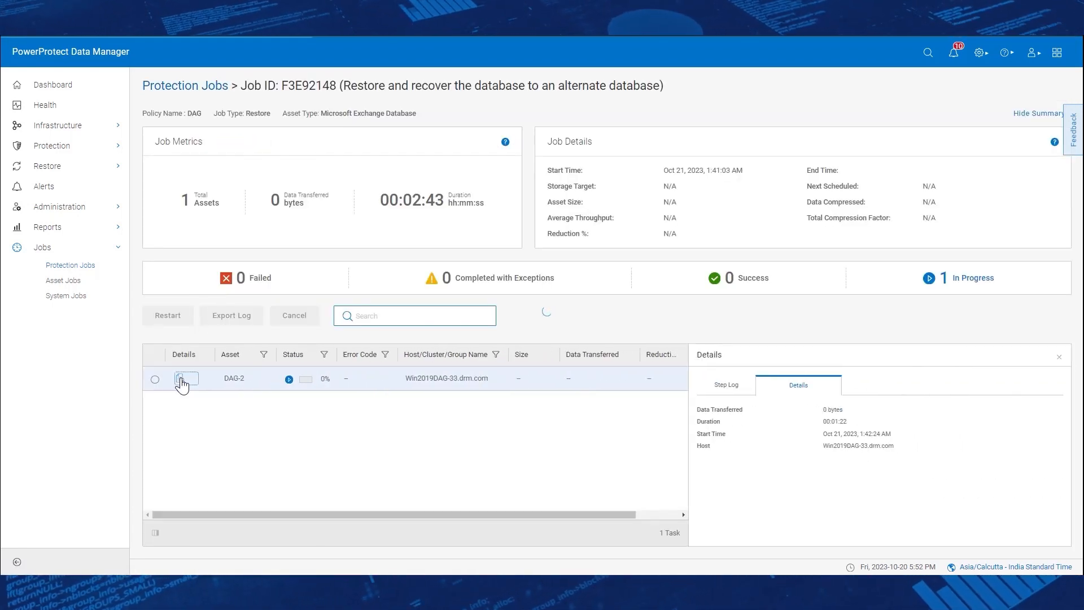
pyautogui.click(726, 385)
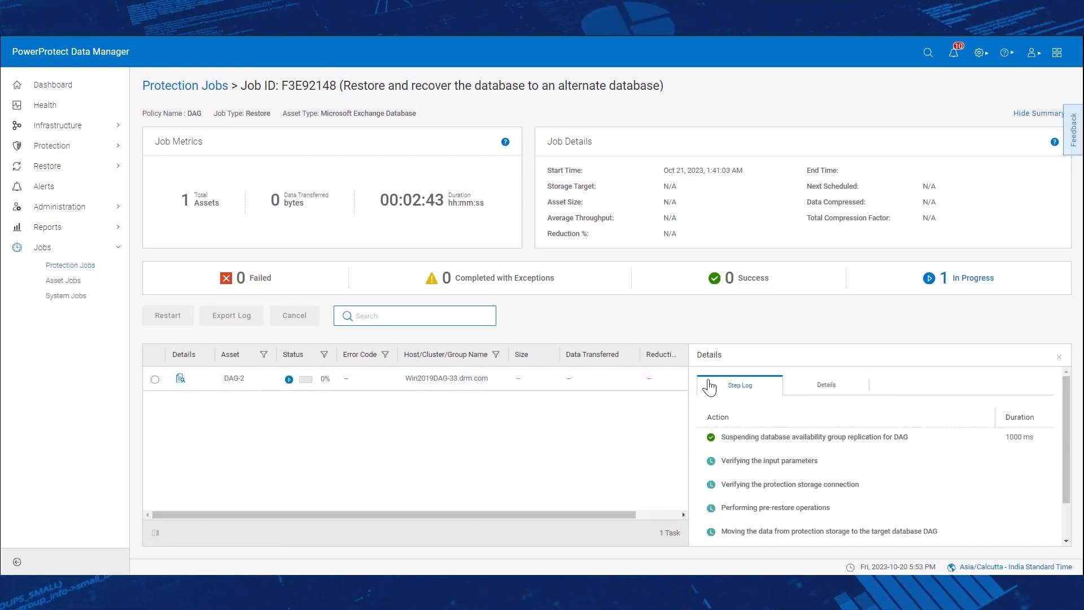
pyautogui.scroll(-2, 765, 461)
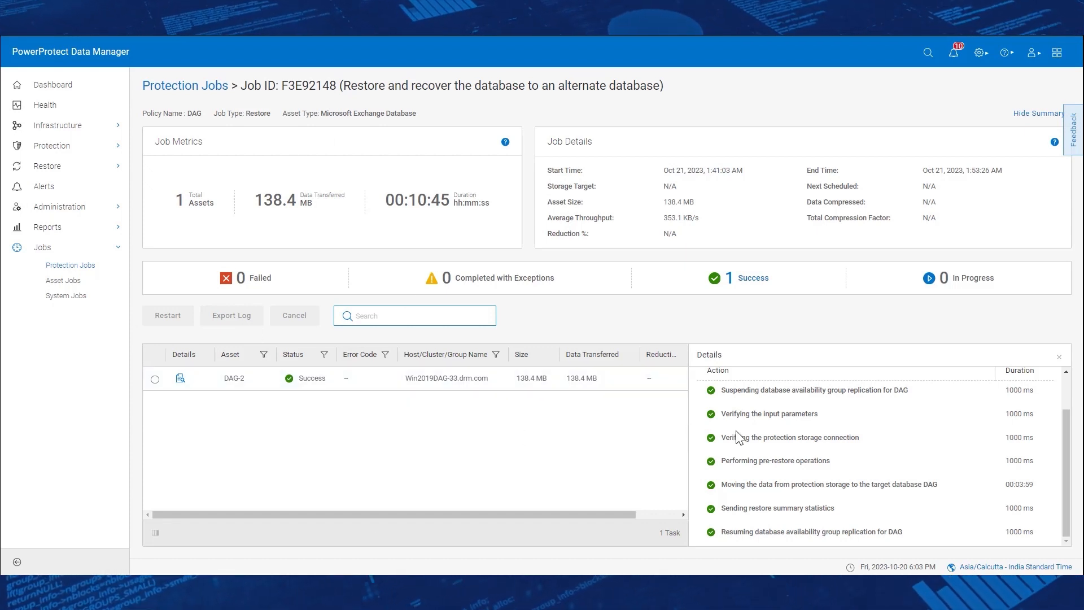
pyautogui.scroll(1, 846, 452)
pyautogui.scroll(-1, 852, 459)
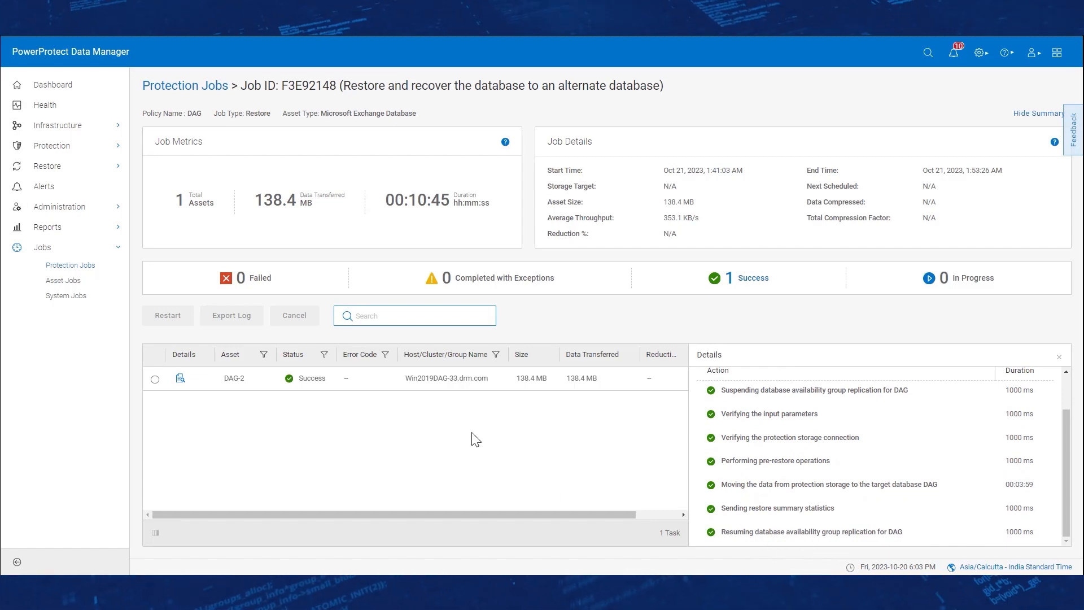
pyautogui.click(79, 83)
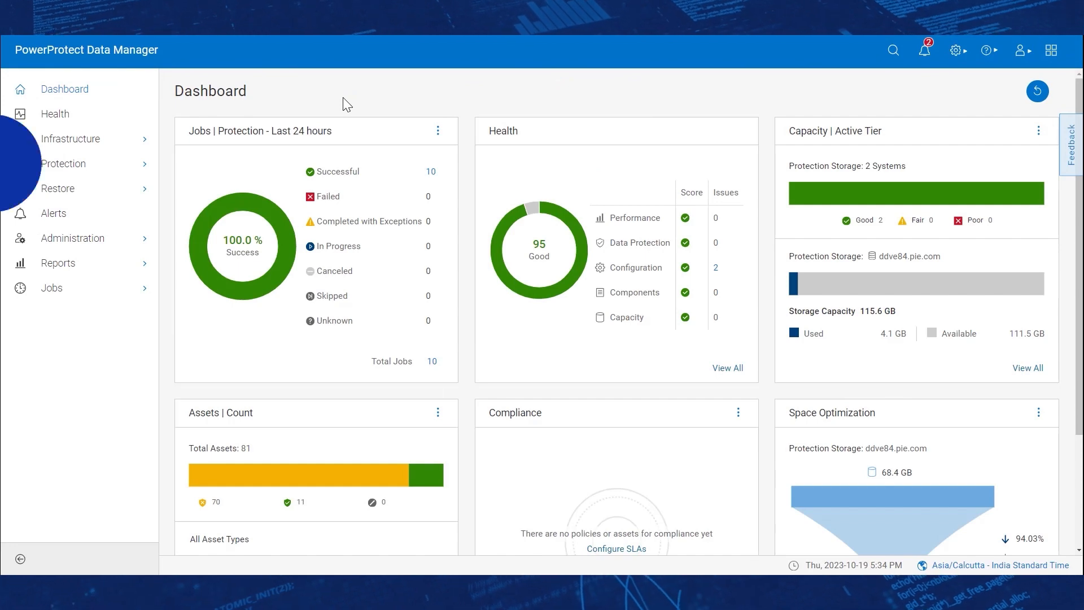